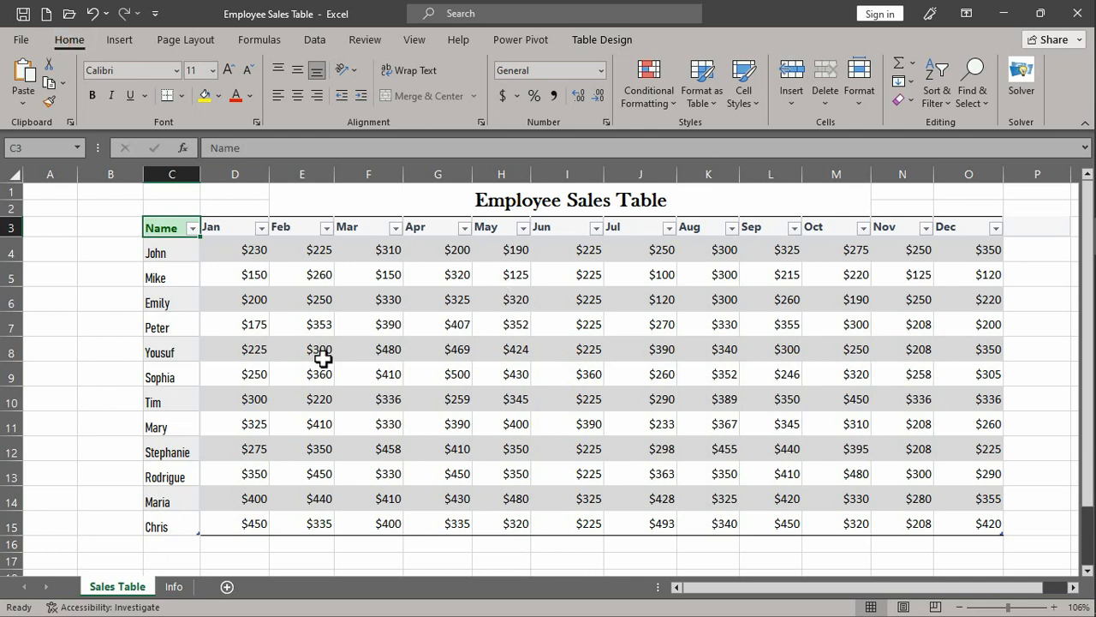
- Highlight the monthly sales values greater than 450 in D4:O15 with Green Fill with Dark Green Text
drag(235, 252, 974, 519)
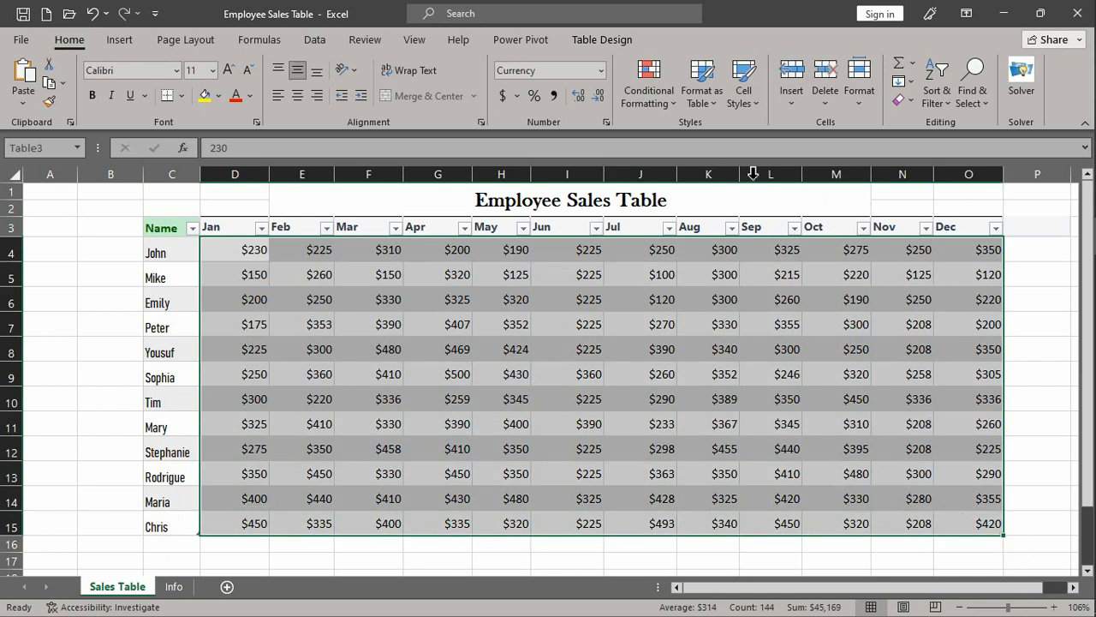
click(650, 108)
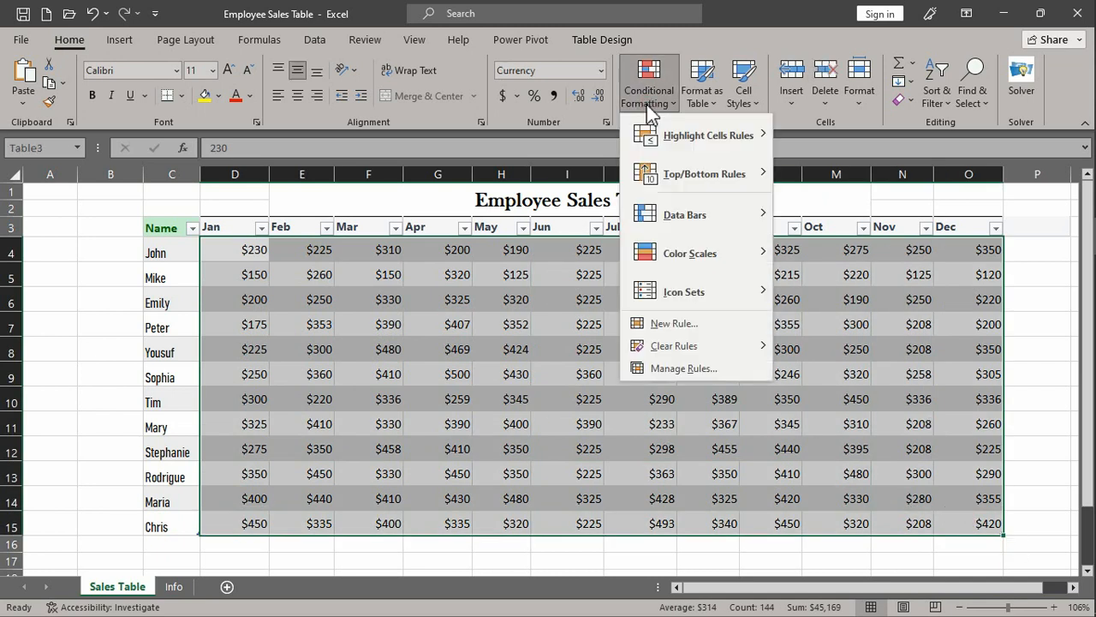
mouse_move(677, 141)
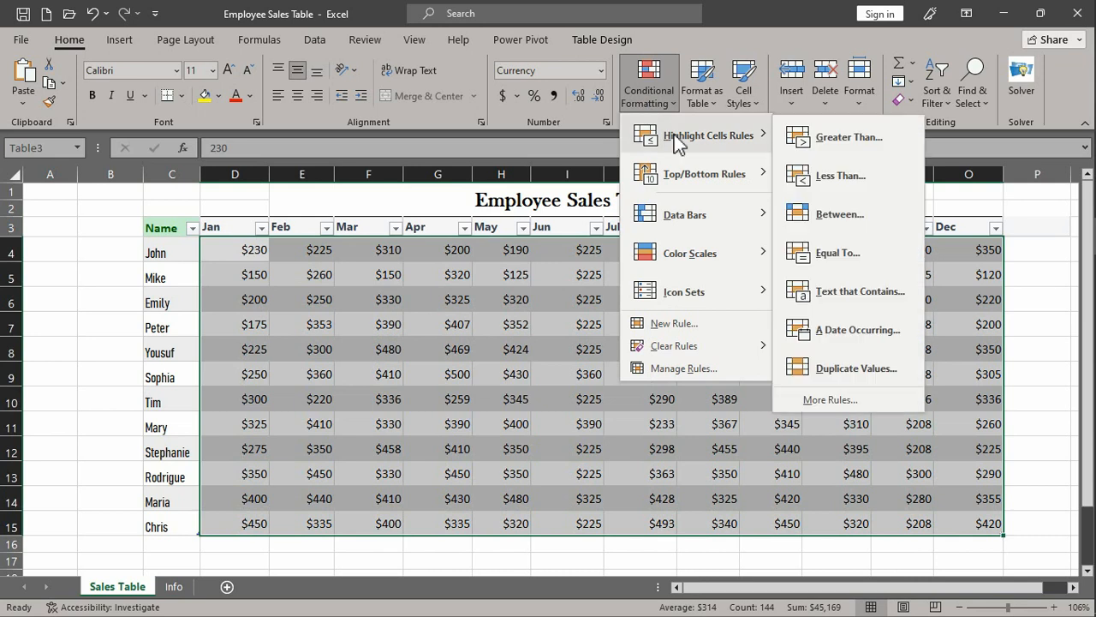
click(803, 137)
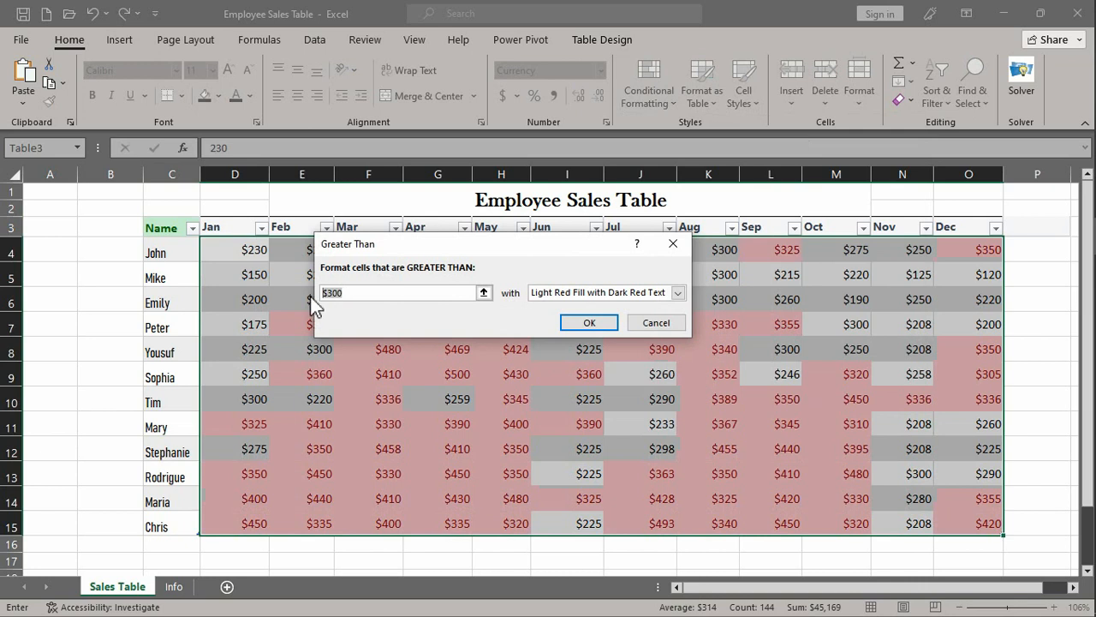
text(450)
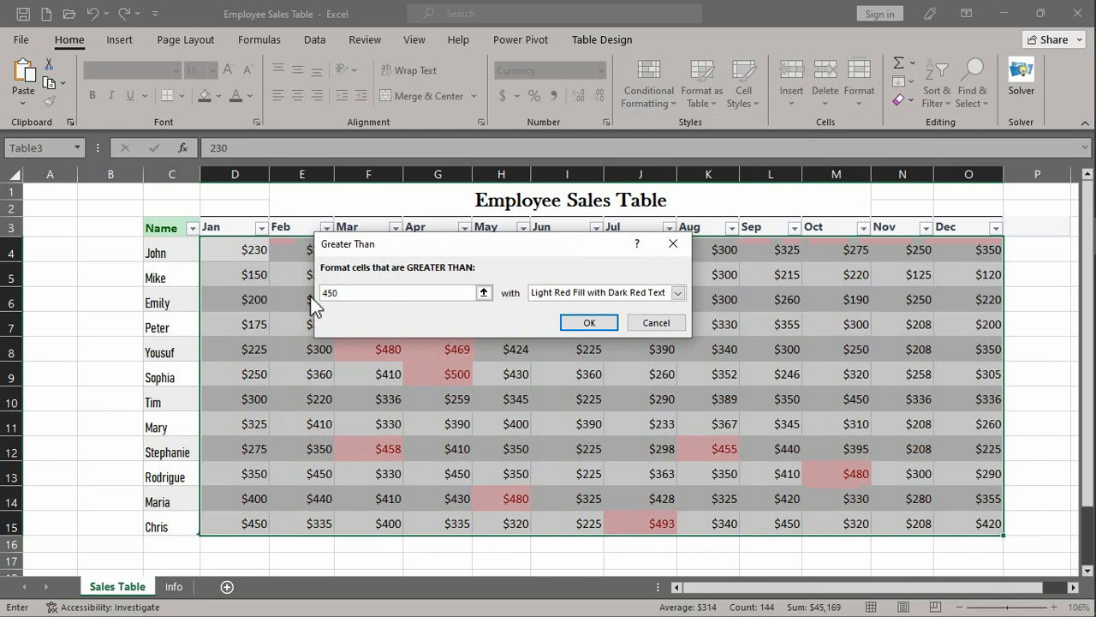
click(613, 292)
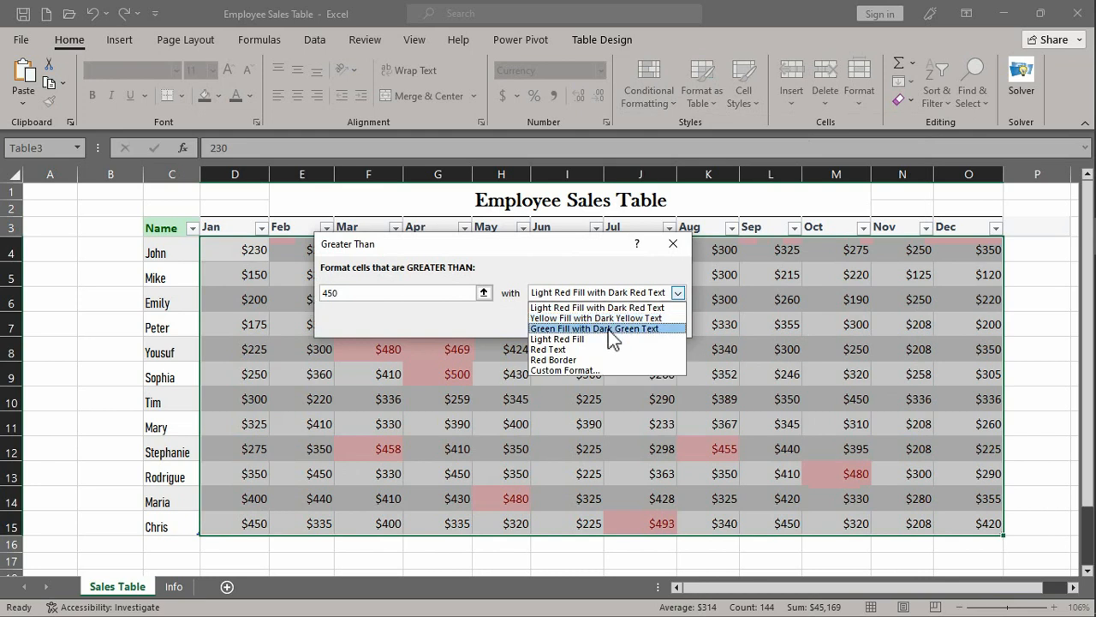
click(609, 329)
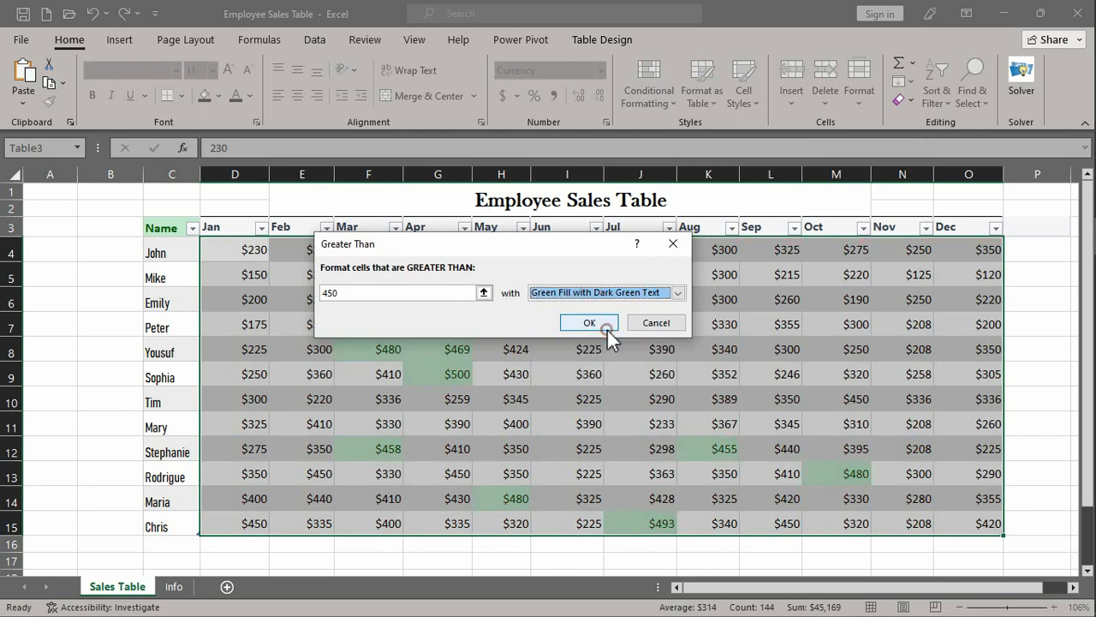
click(607, 330)
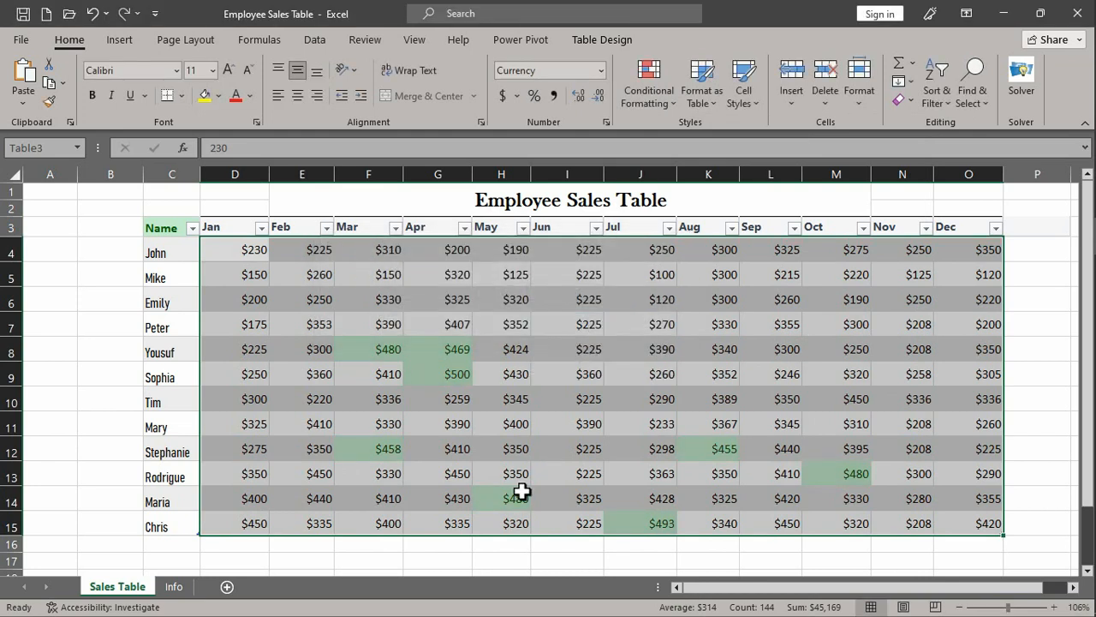
click(390, 498)
scroll(367, 462, down, 1)
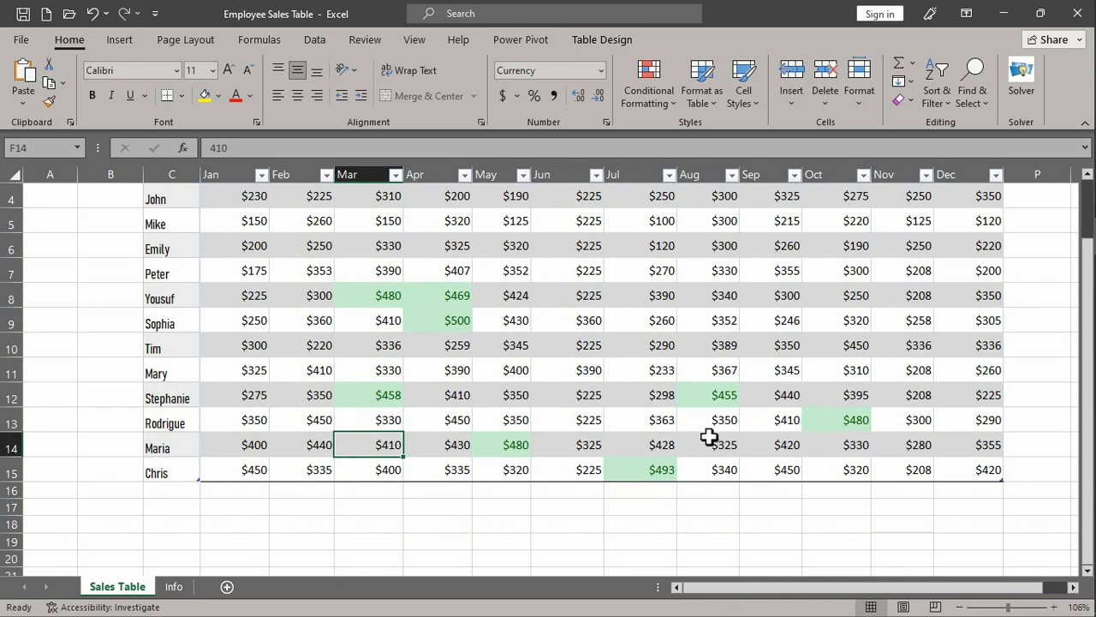
scroll(709, 436, up, 1)
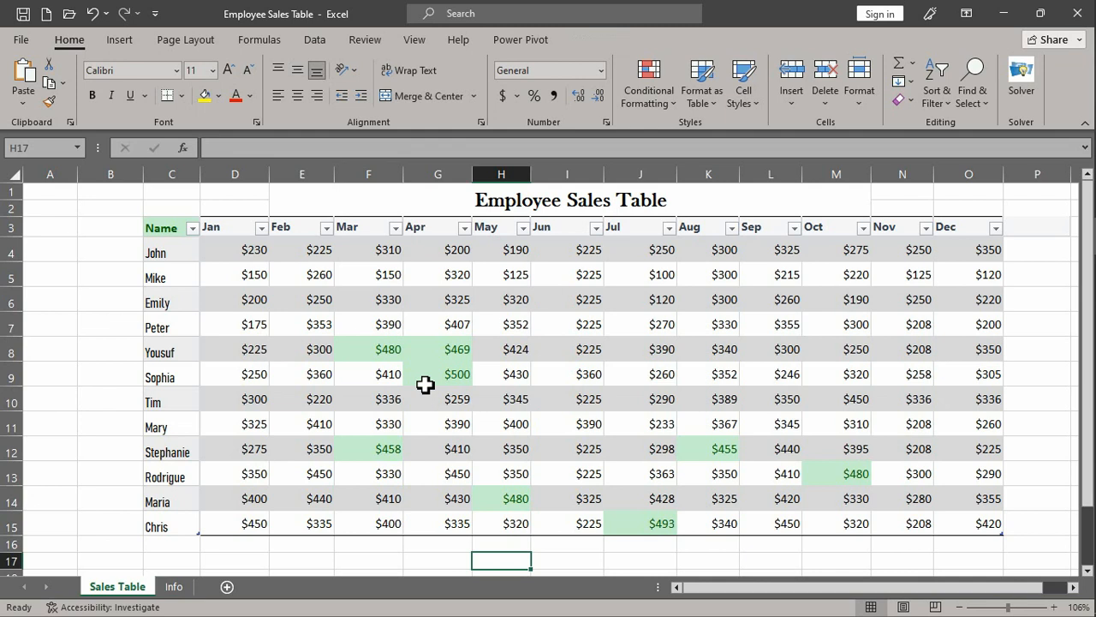
- Clear the conditional formatting rules from the entire sheet
click(656, 101)
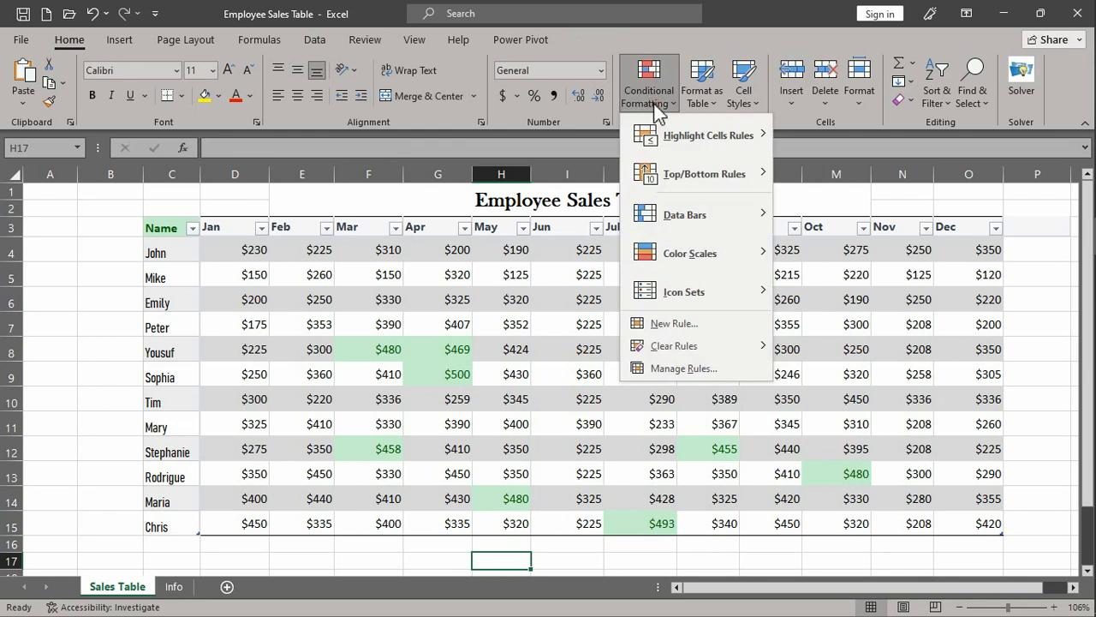
mouse_move(682, 350)
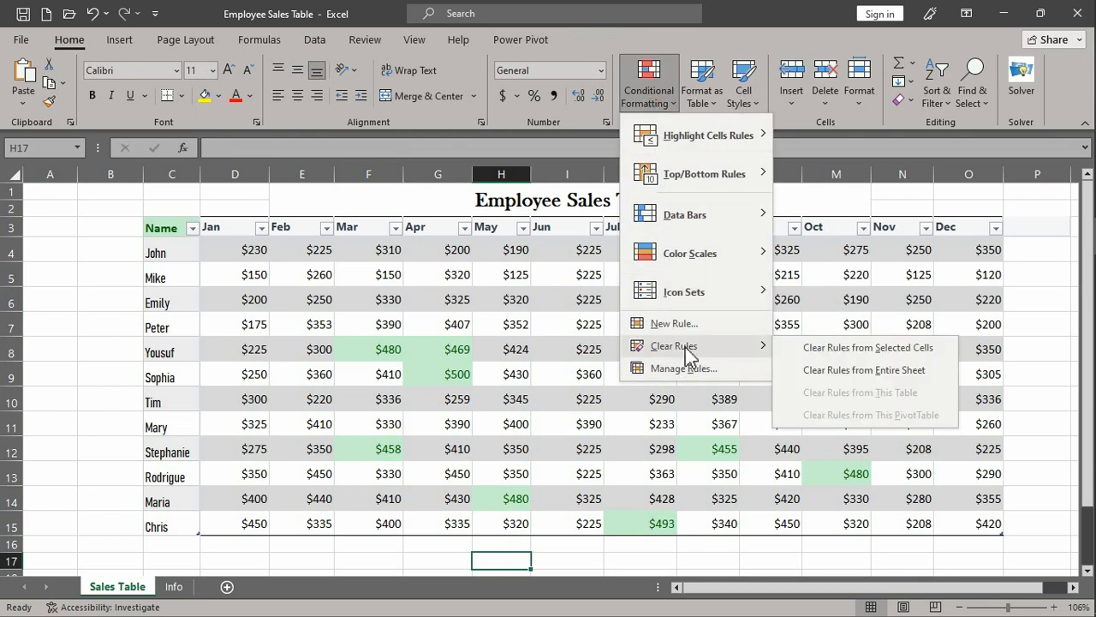
click(844, 368)
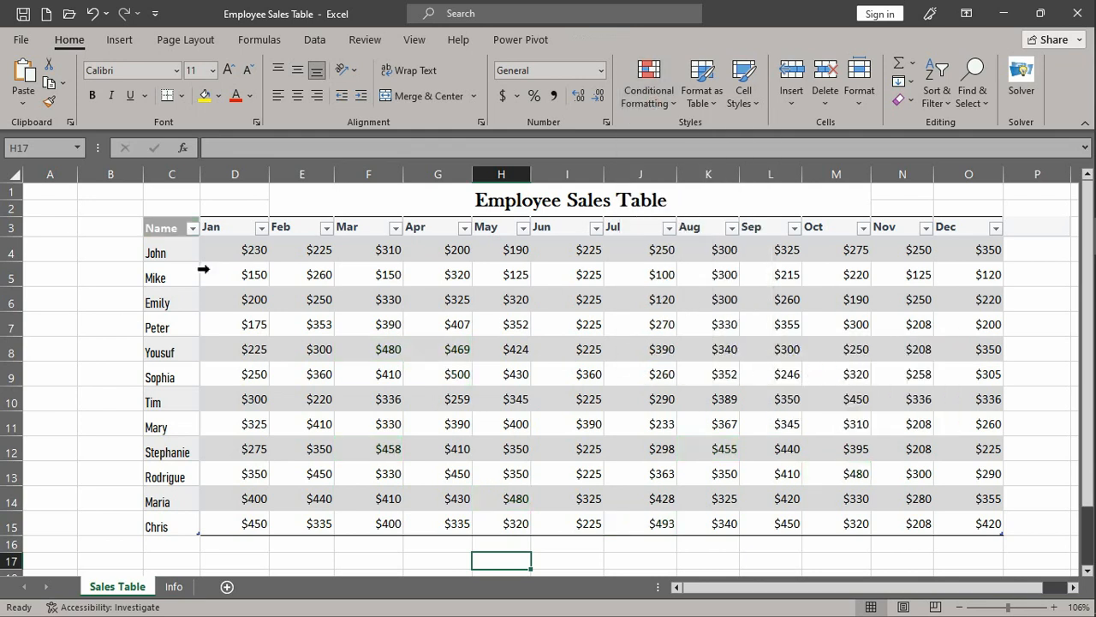
- Create a 3-Color Scale rule for all the monthly sales values, from lowest to highest value with the midpoint at percentile 50
click(660, 114)
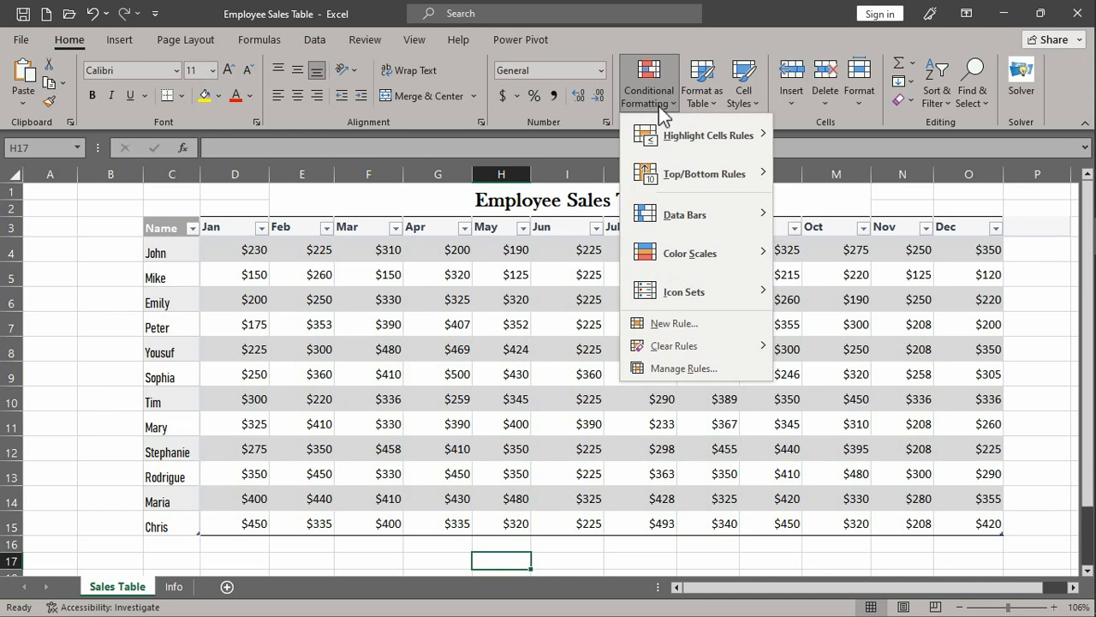
click(692, 326)
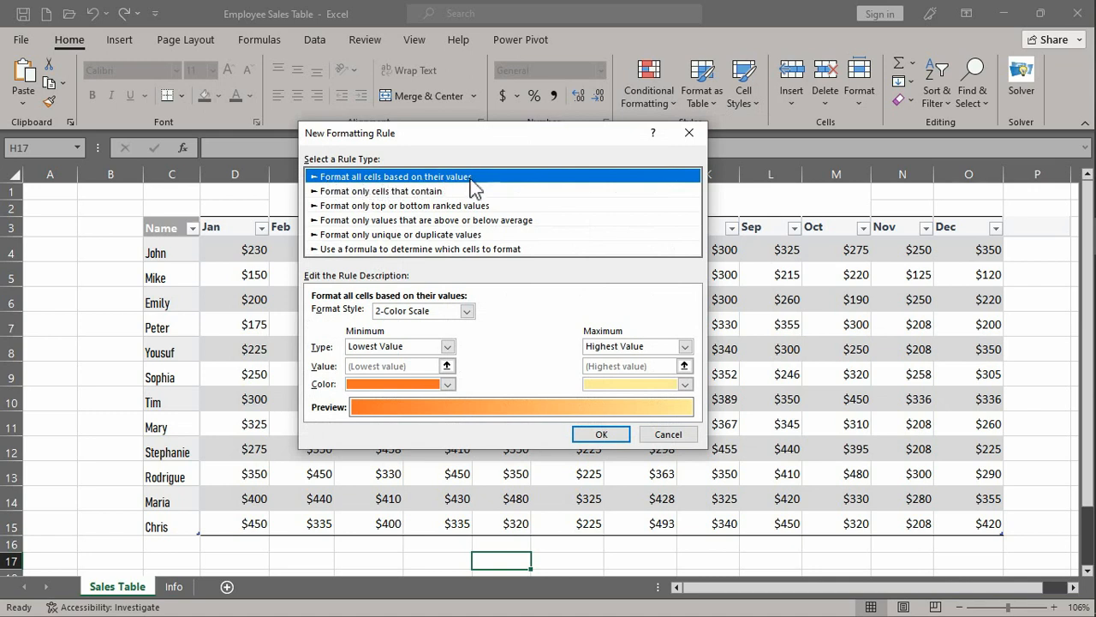
click(467, 311)
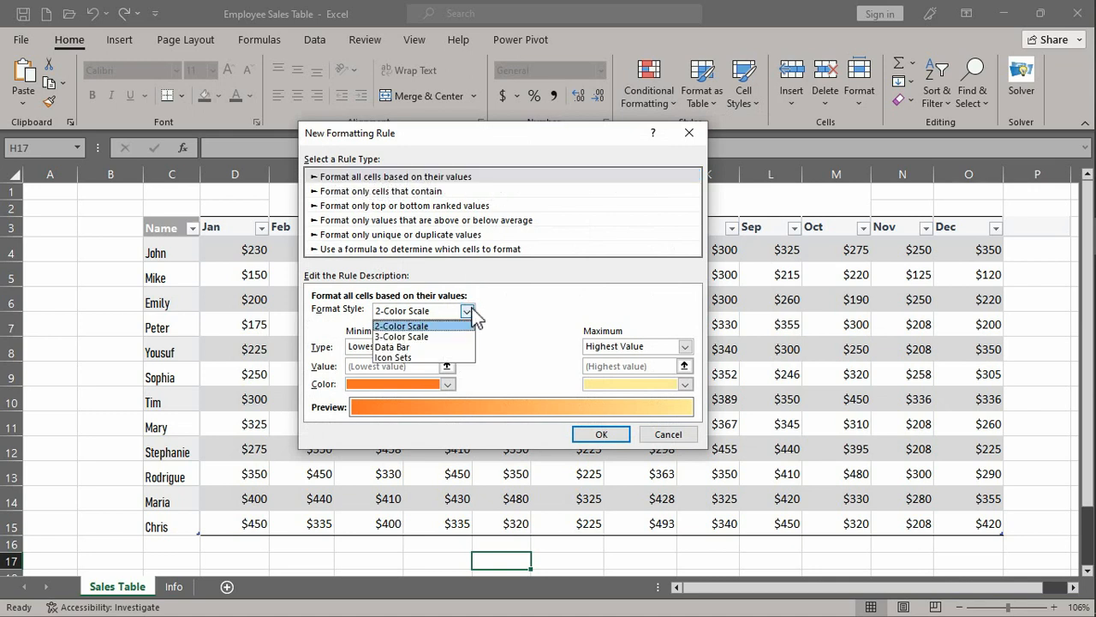
click(461, 337)
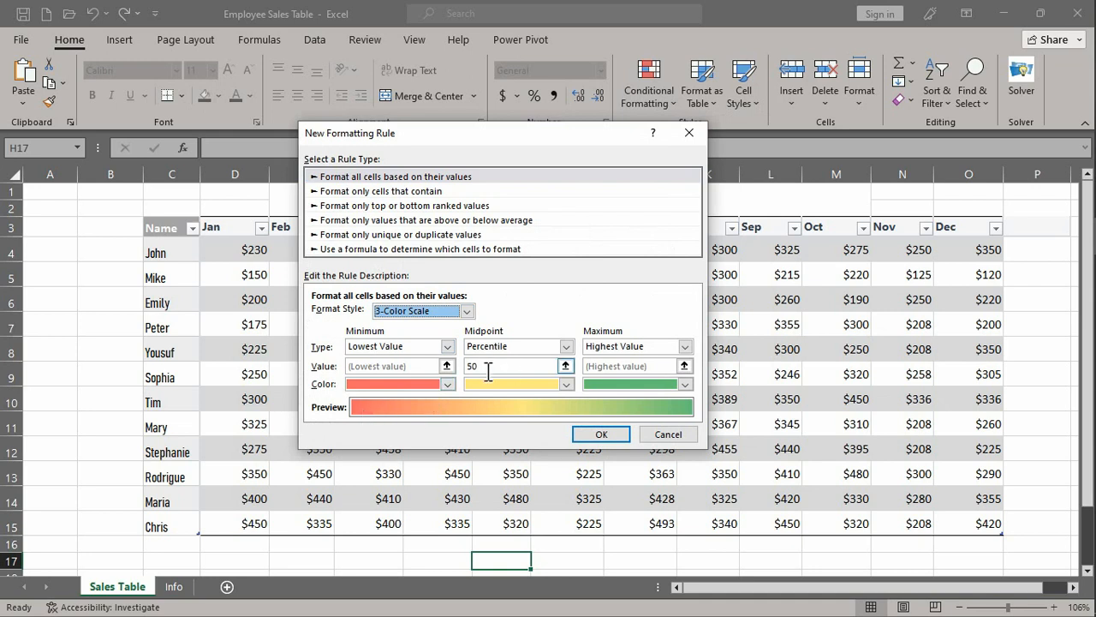
click(565, 346)
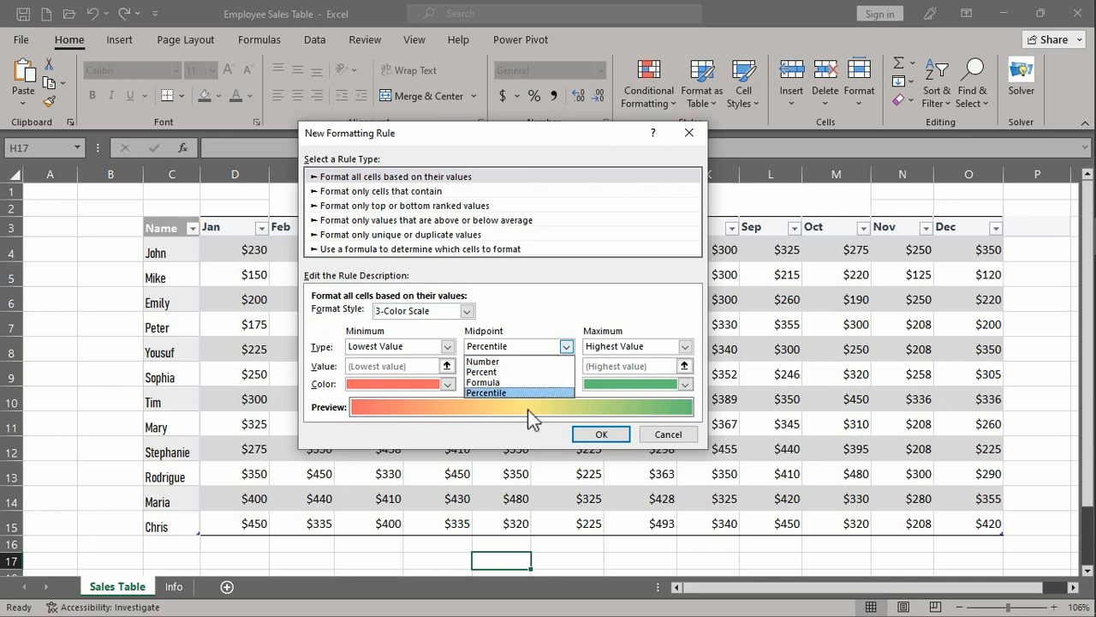
click(509, 360)
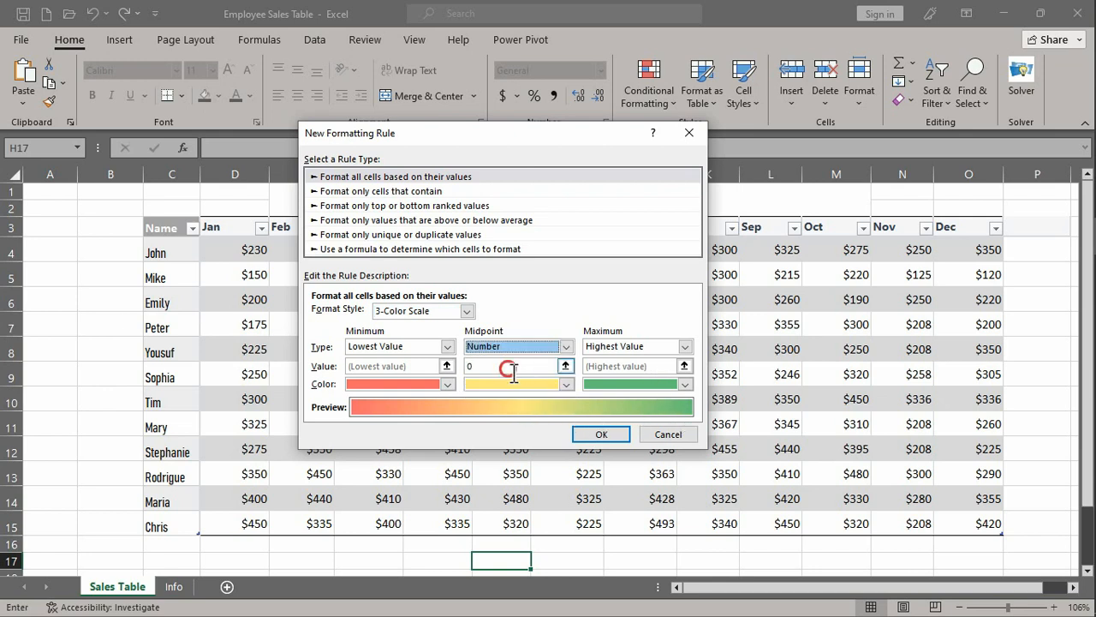
click(509, 370)
click(565, 346)
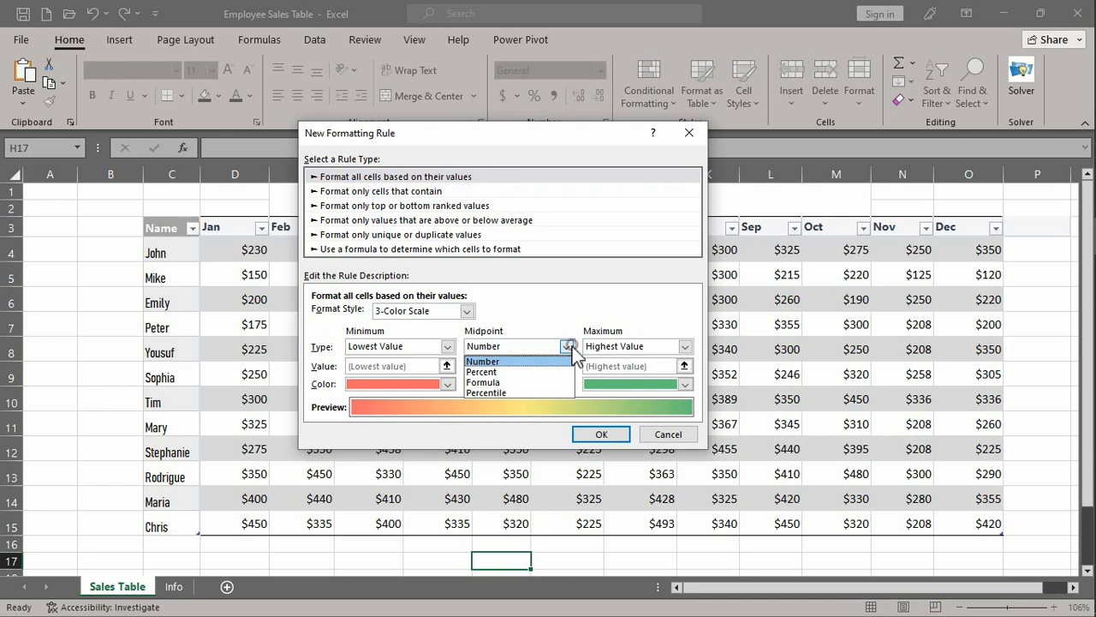
click(509, 394)
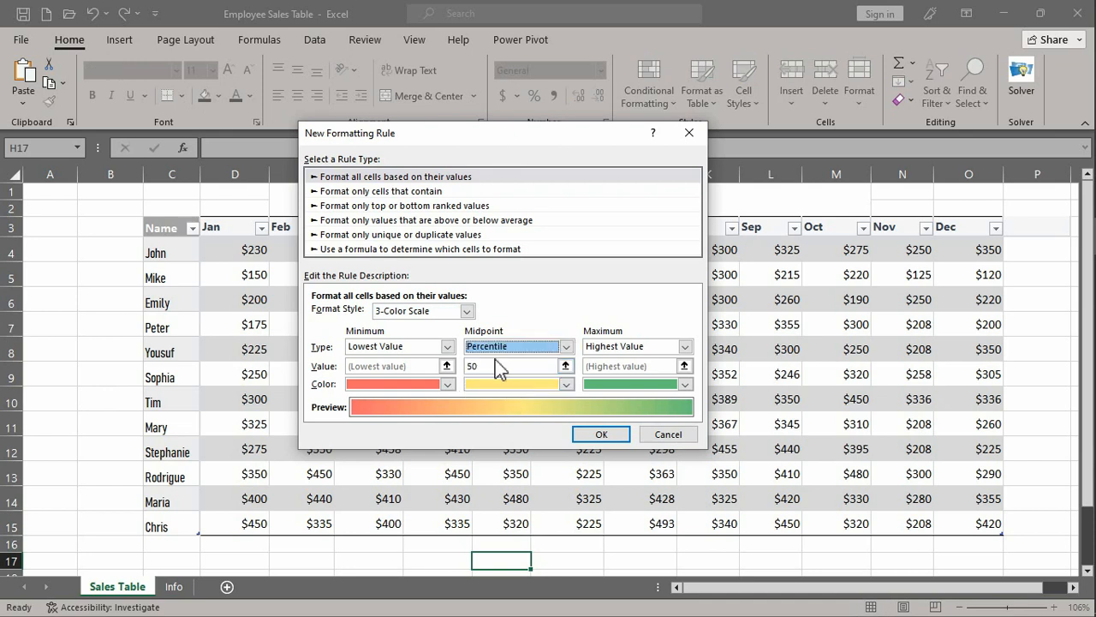
click(601, 435)
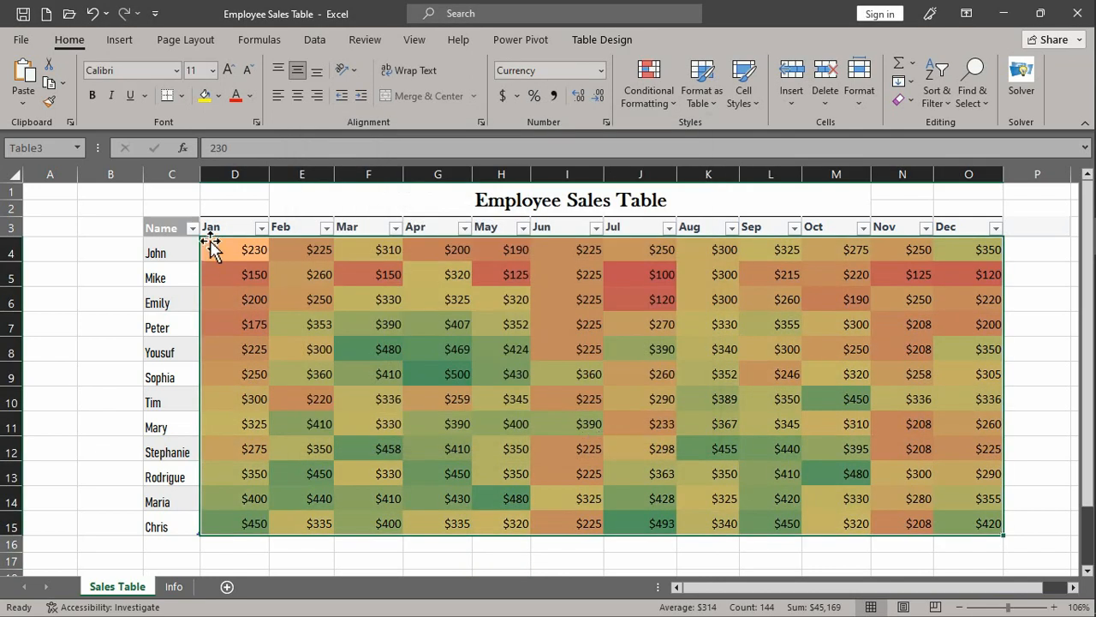
- Examine how the color scale shades the high March and April sales and the low July and November sales
mouse_move(1093, 429)
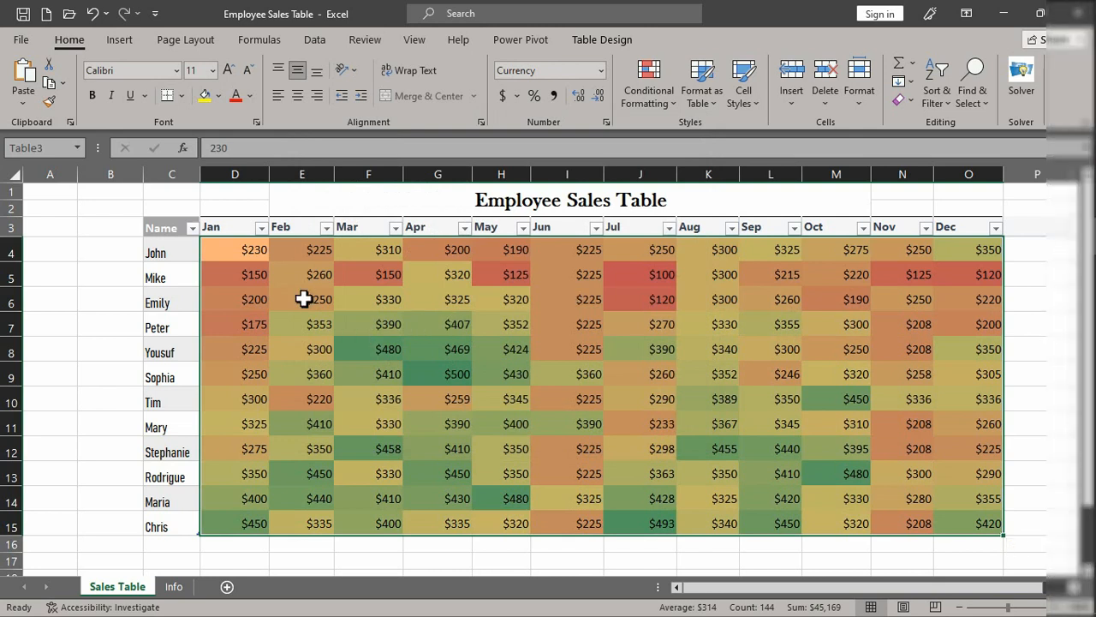
click(454, 274)
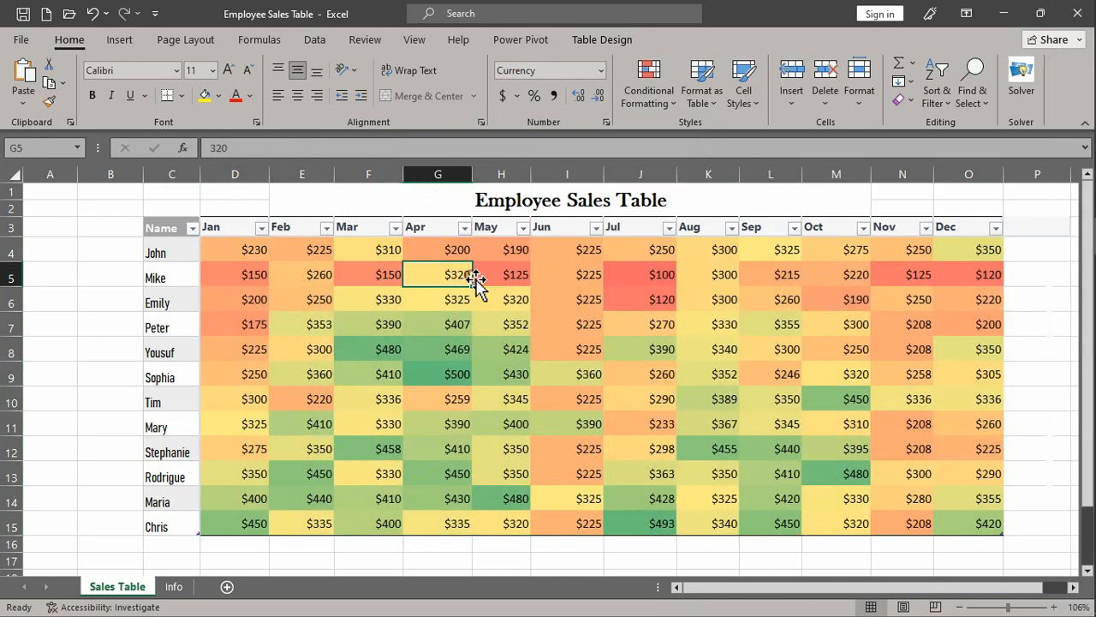
click(448, 372)
drag(383, 352, 444, 373)
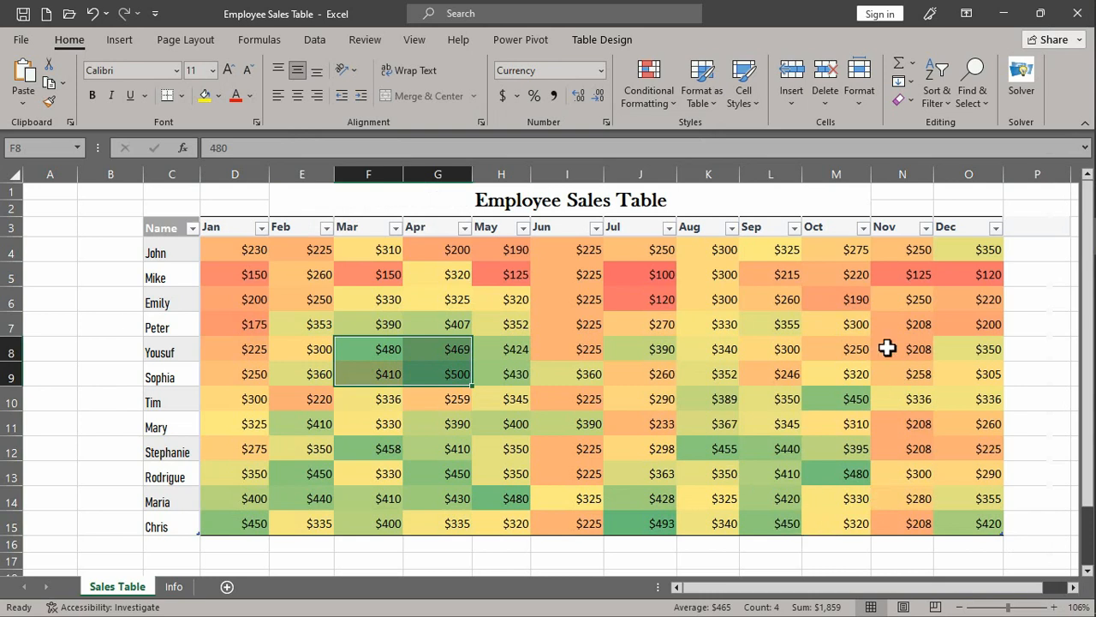
click(911, 281)
drag(641, 276, 634, 314)
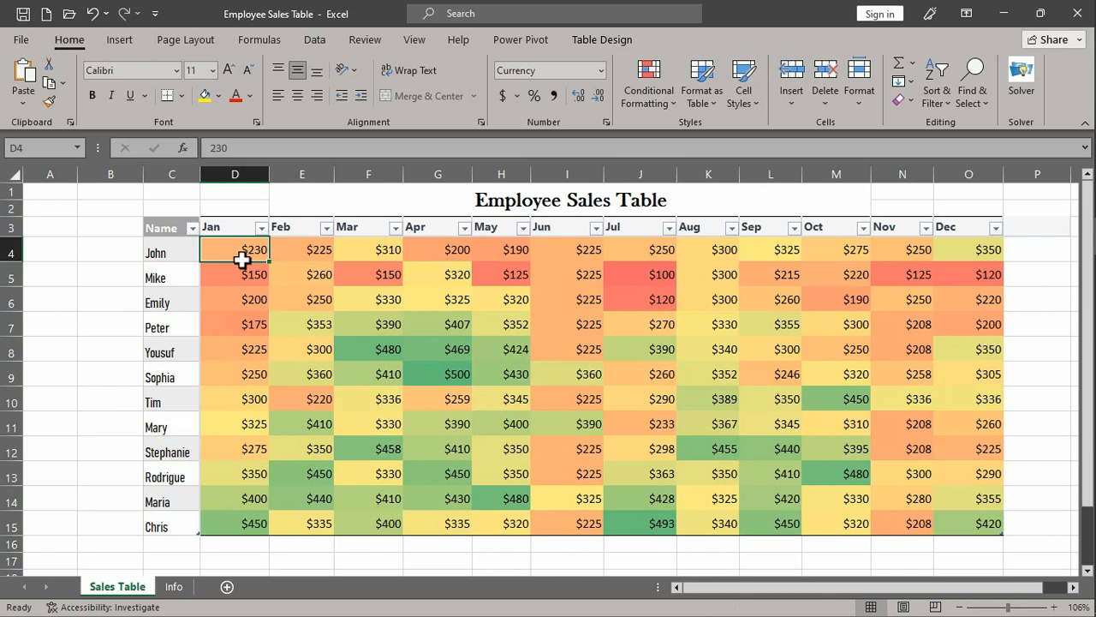
- Format the above-average sales values in D4:O15 with Green Fill with Dark Green Text
drag(232, 248, 638, 398)
drag(459, 349, 971, 517)
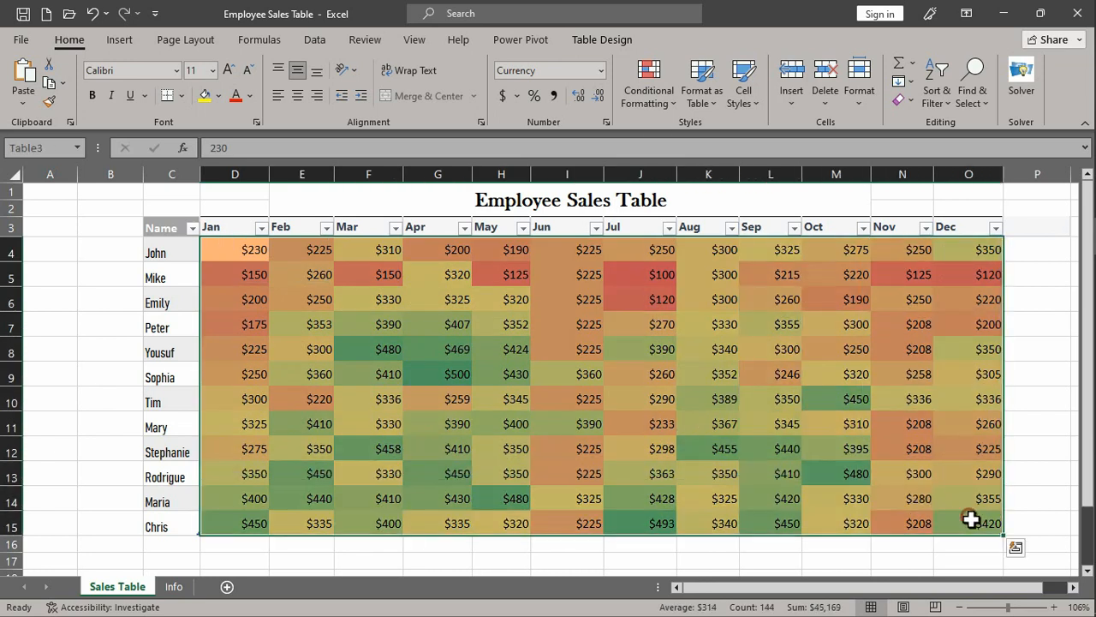
click(649, 92)
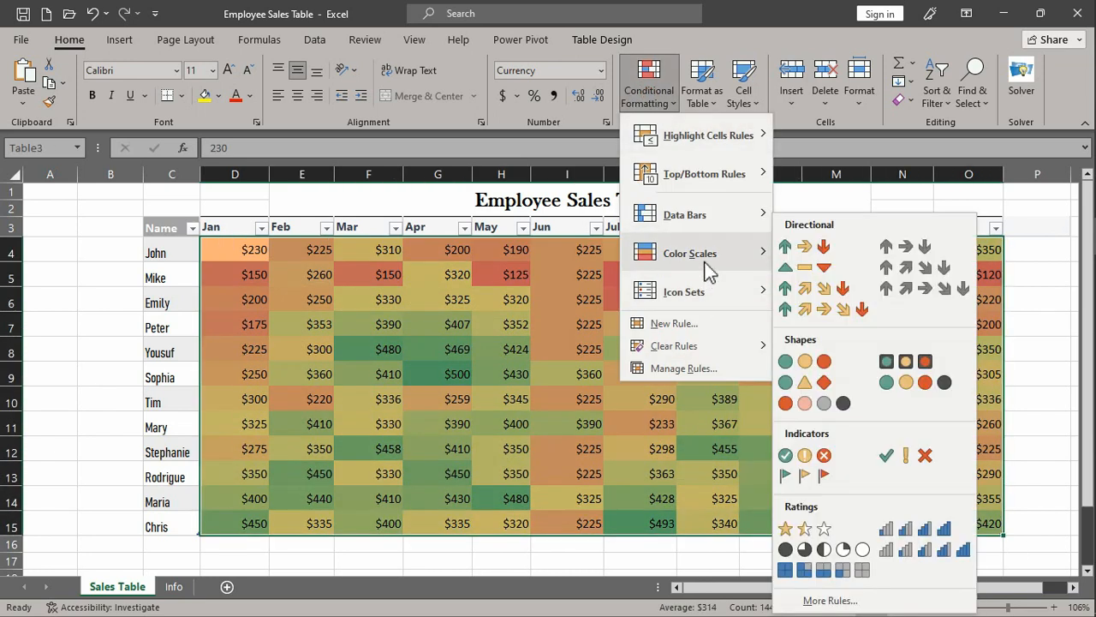
mouse_move(710, 183)
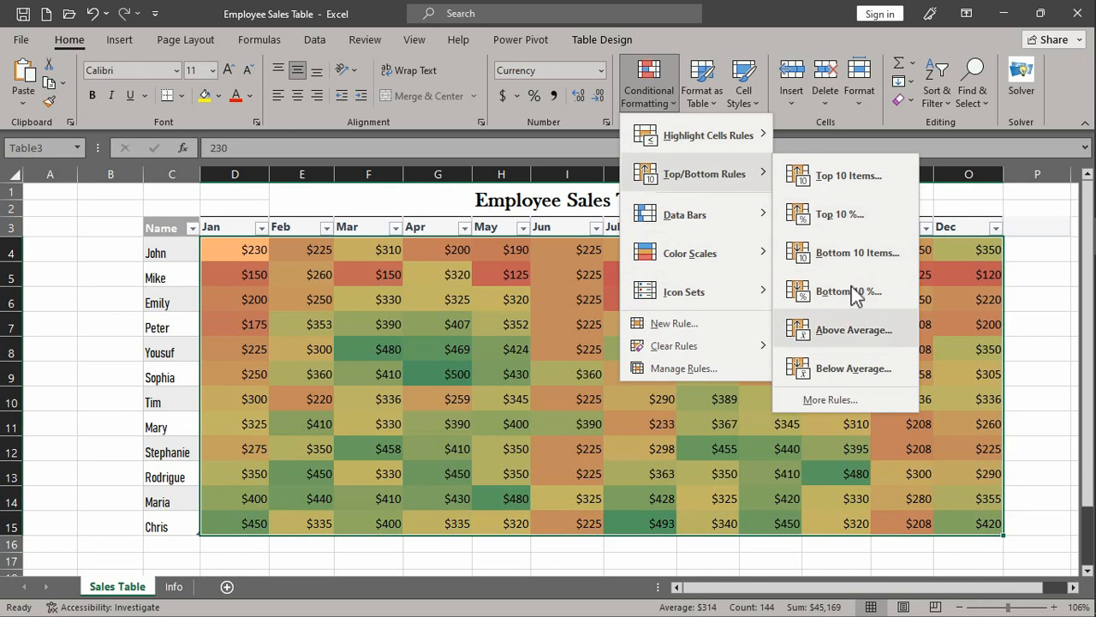
click(844, 333)
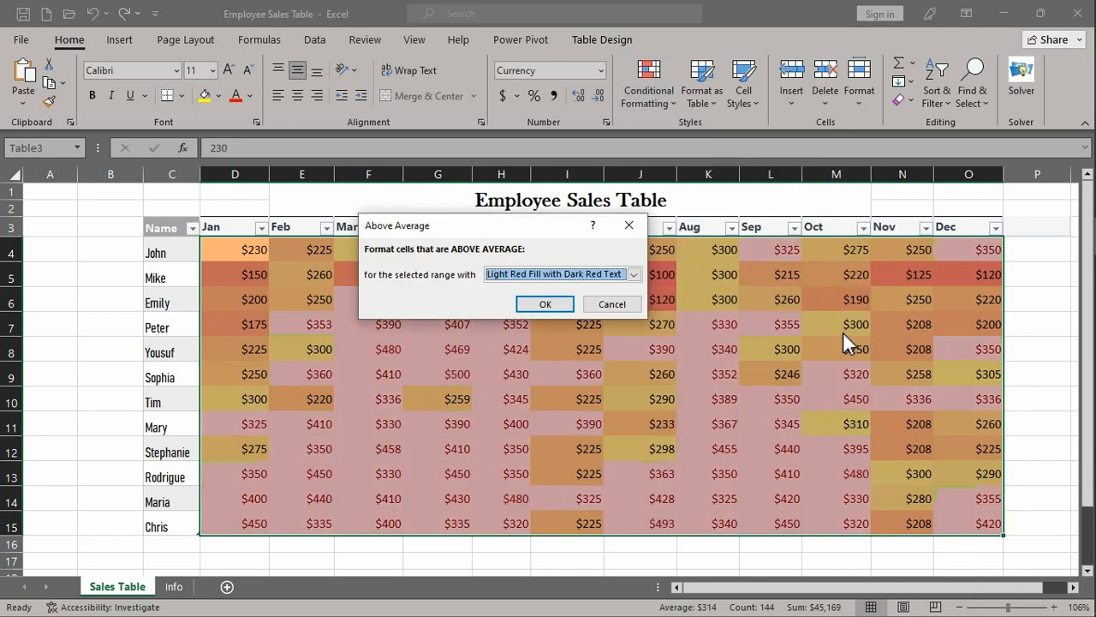
click(634, 275)
click(557, 310)
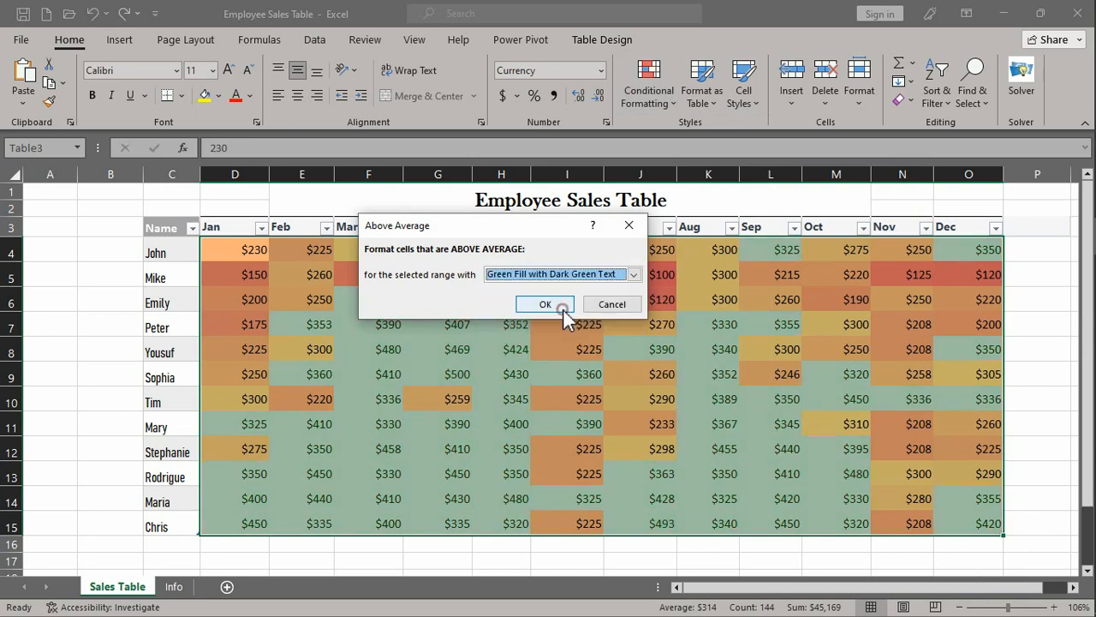
click(565, 310)
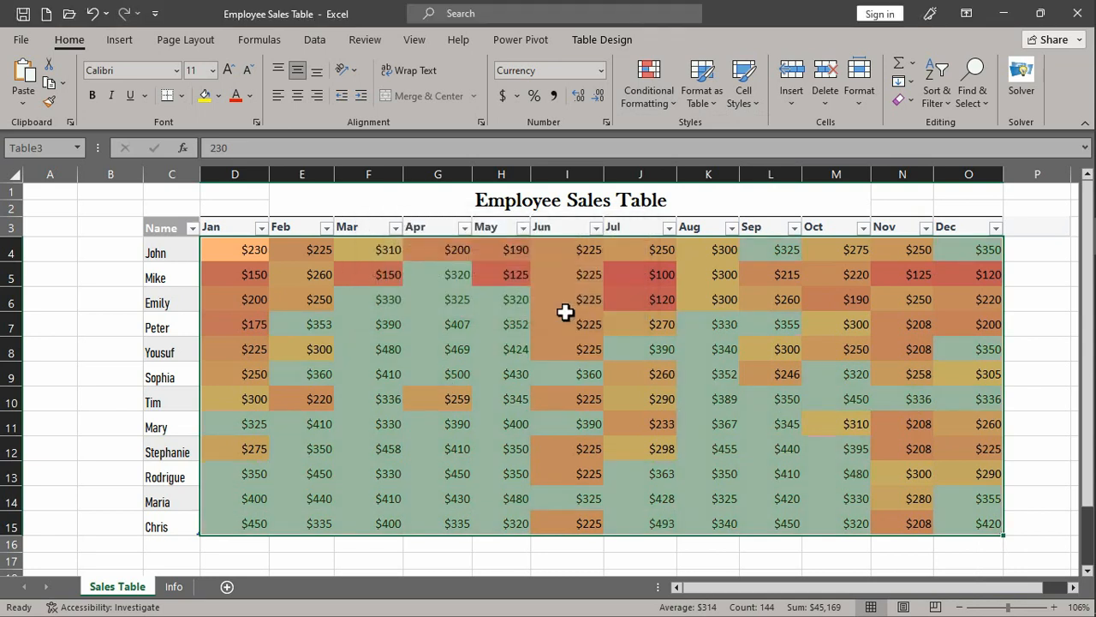
- Format the below-average sales values in the same range with Light Red Fill with Dark Red Text
click(658, 103)
mouse_move(681, 177)
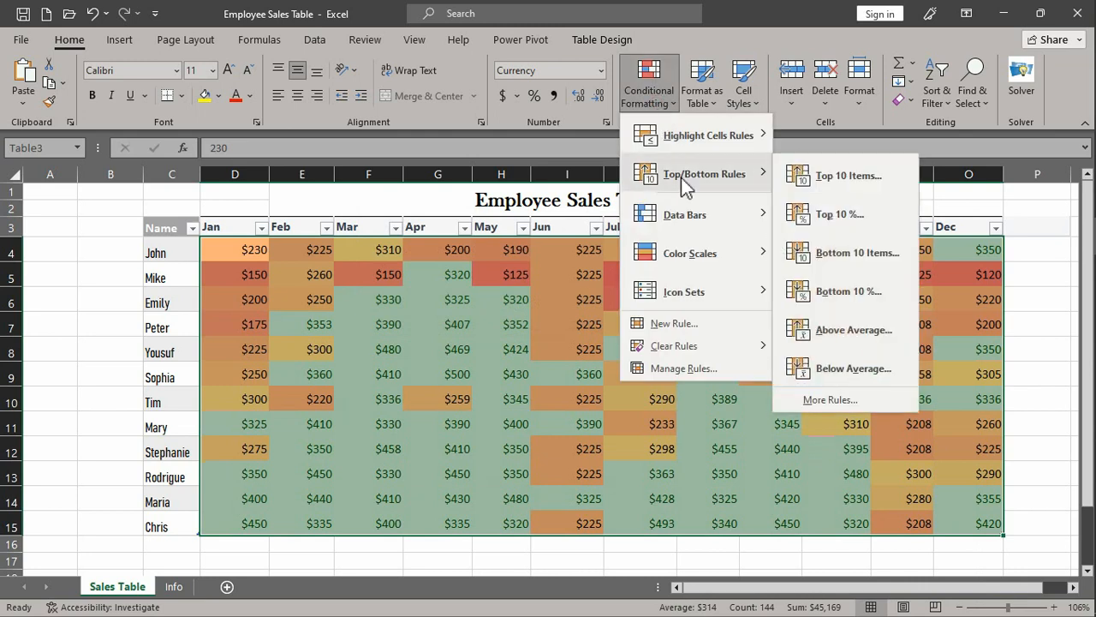
click(847, 373)
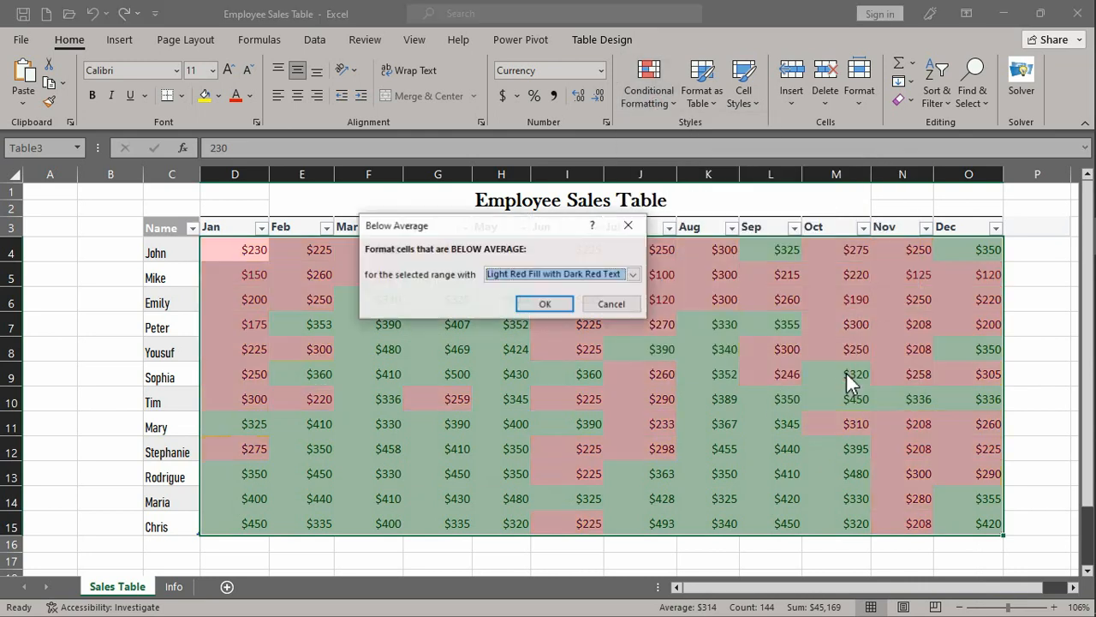
click(545, 305)
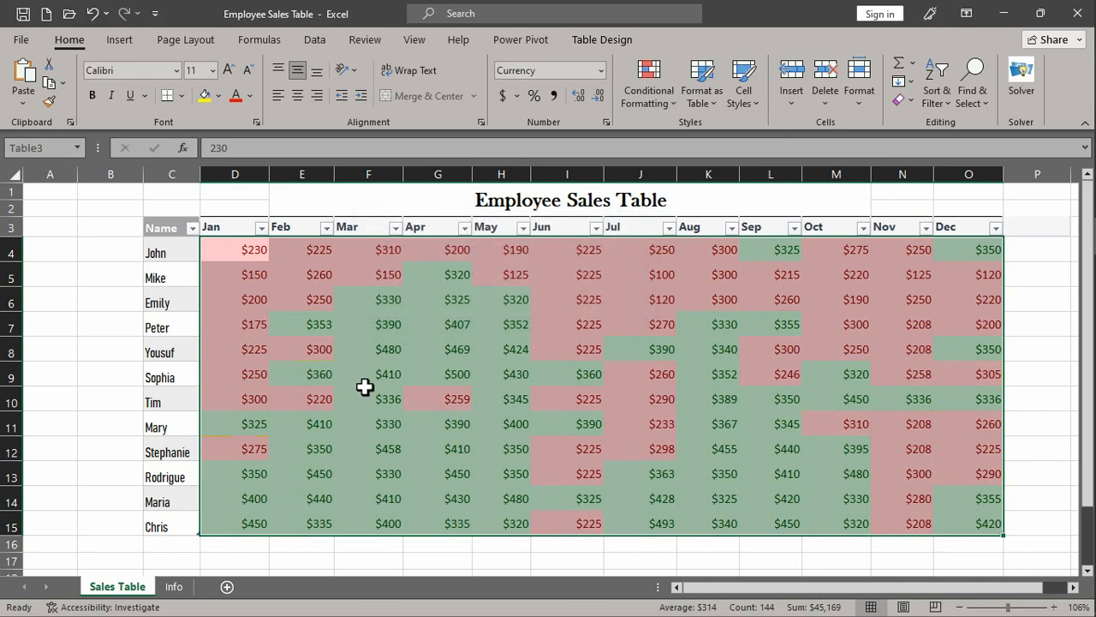
- Start a new rule on the sales values in D4:O15 that formats only the top 15 ranked values
click(295, 403)
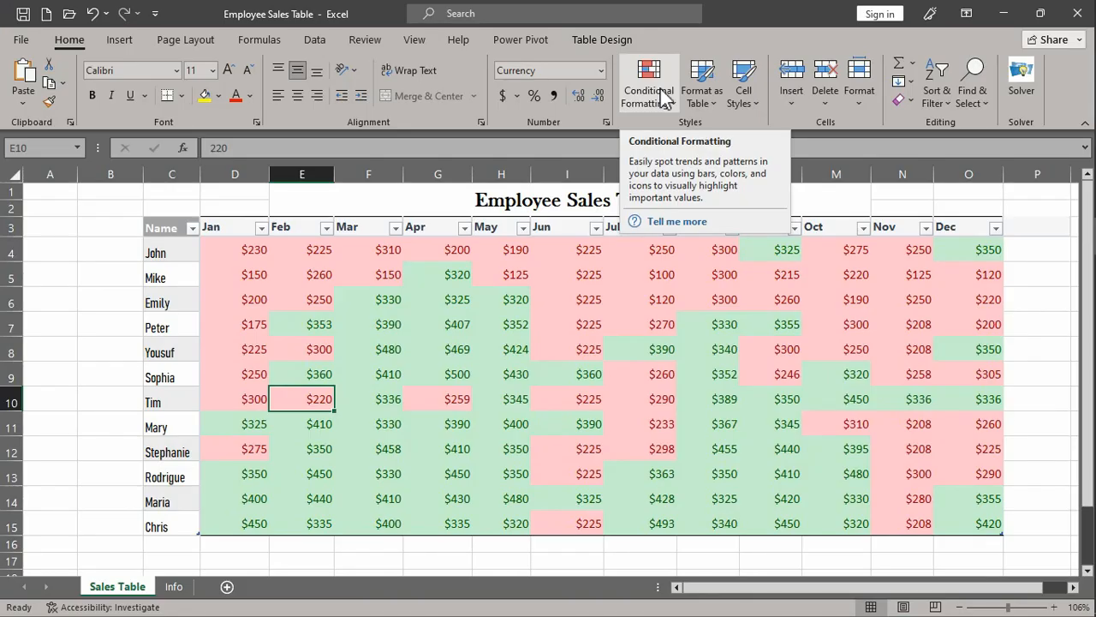
click(659, 87)
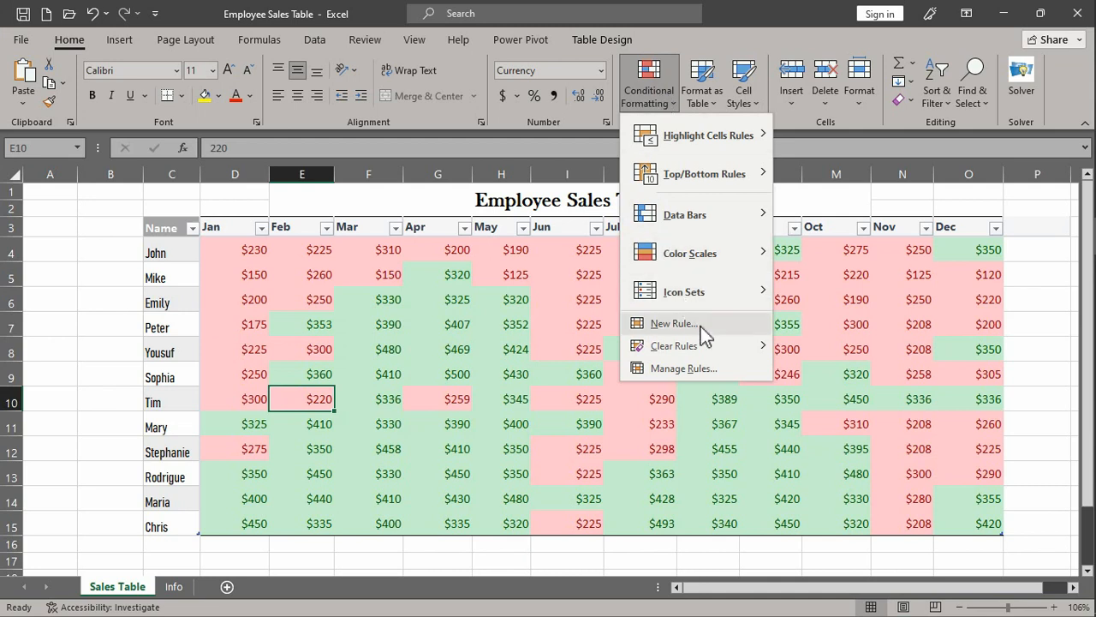
click(249, 251)
drag(247, 251, 994, 534)
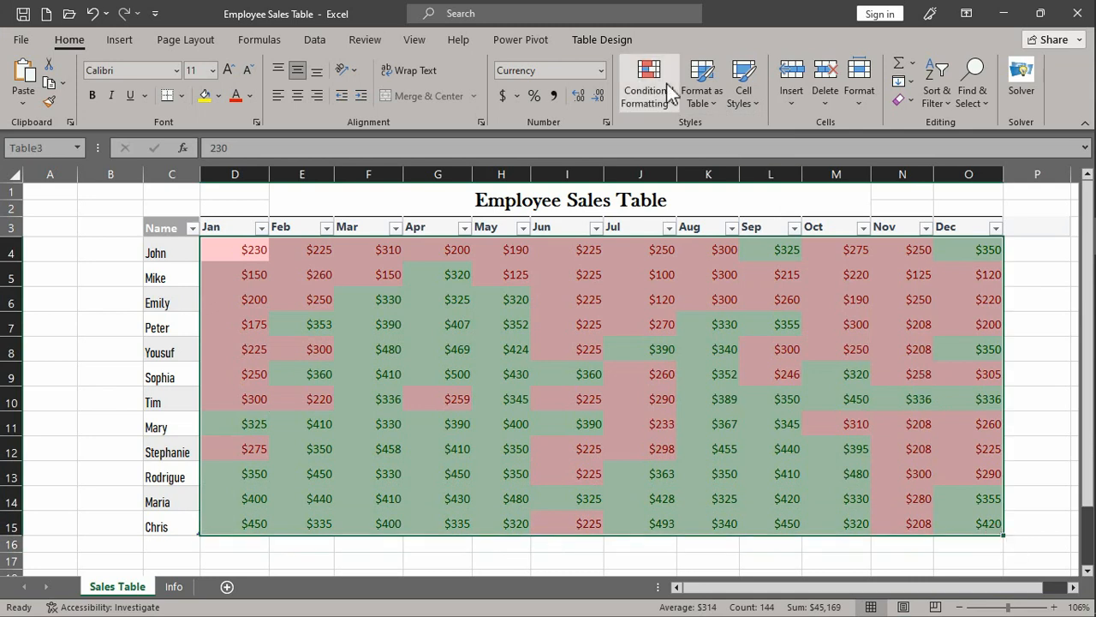
click(668, 98)
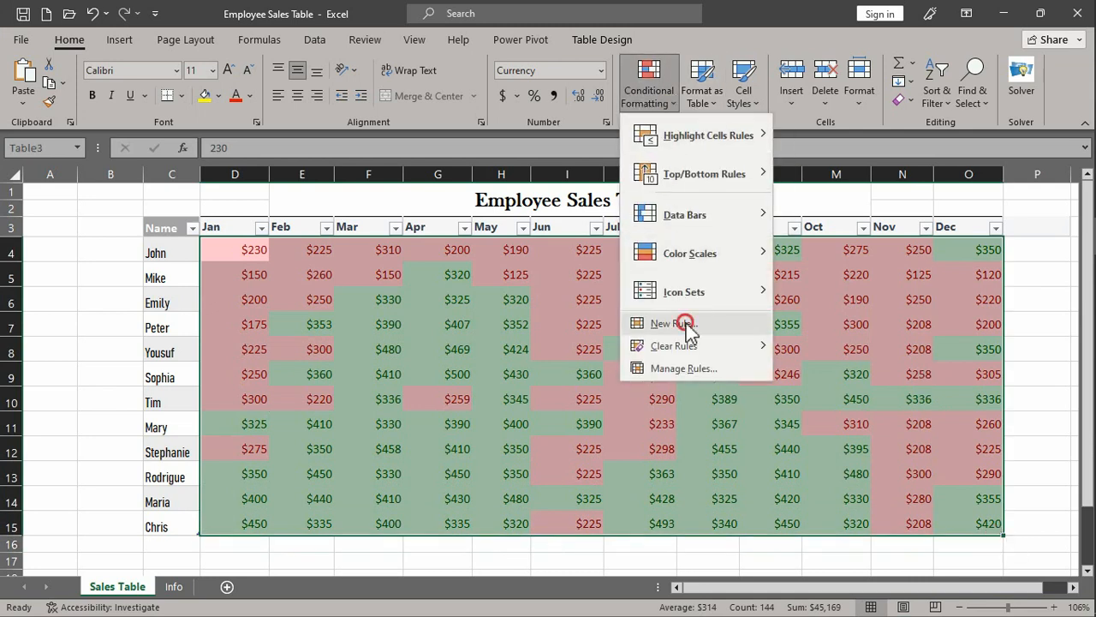
click(686, 323)
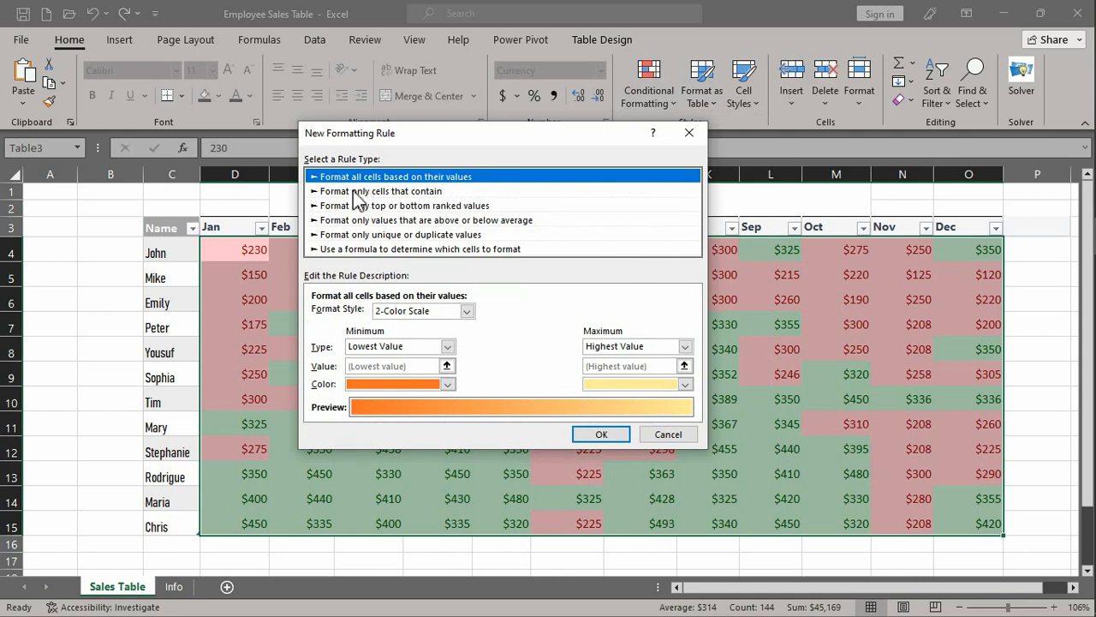
click(441, 206)
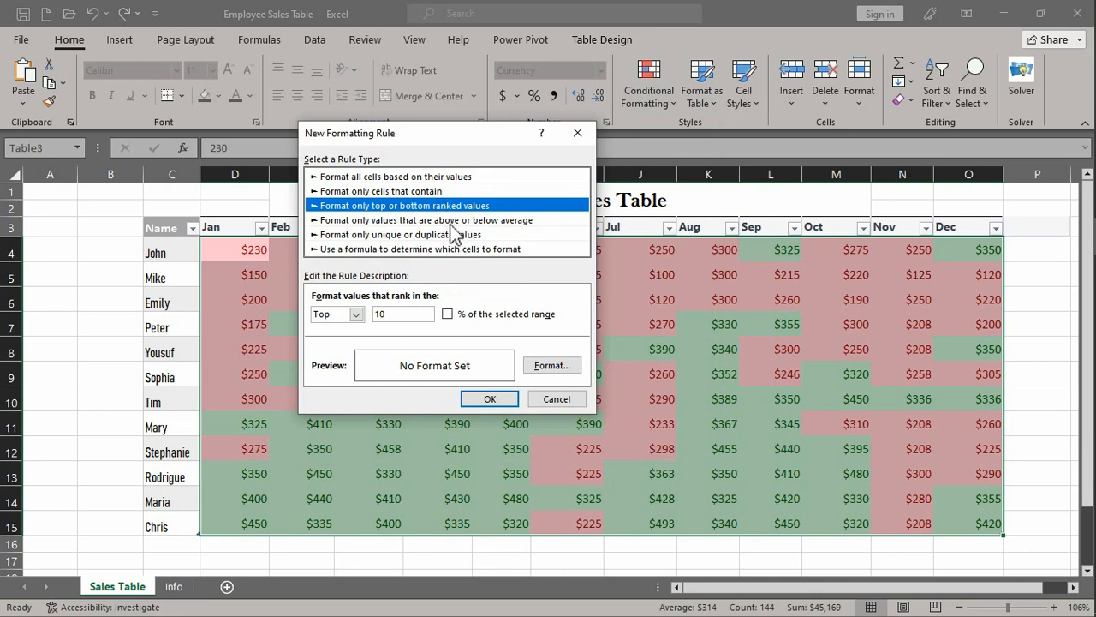
double_click(396, 315)
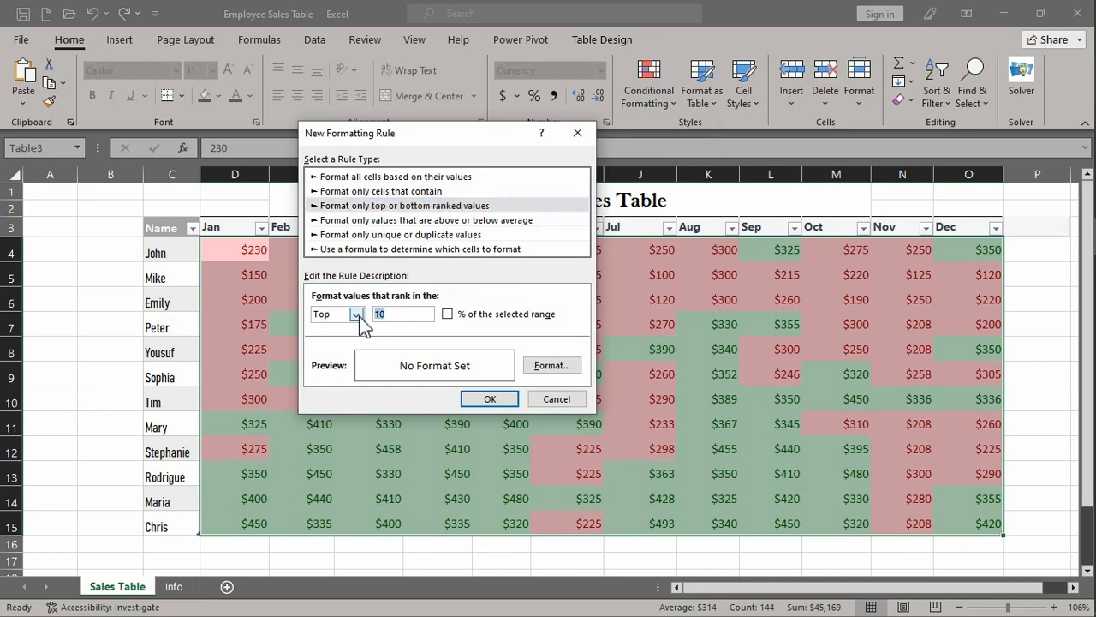
text(15)
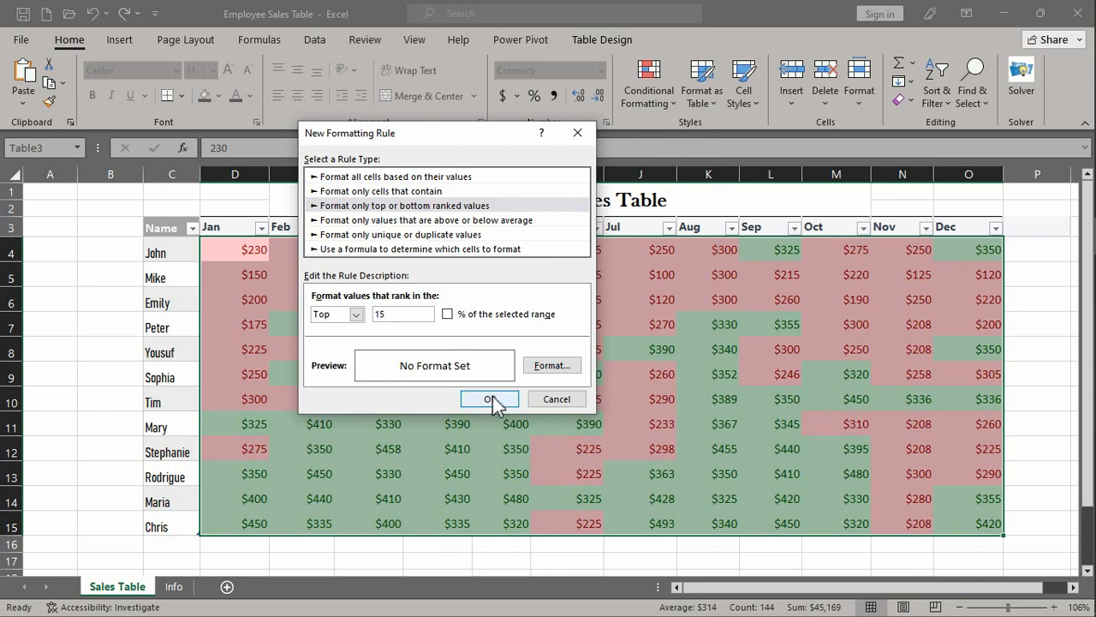
- Give the top 15 rule a light green background fill, apply it, and check the highlighted sales cells
click(551, 368)
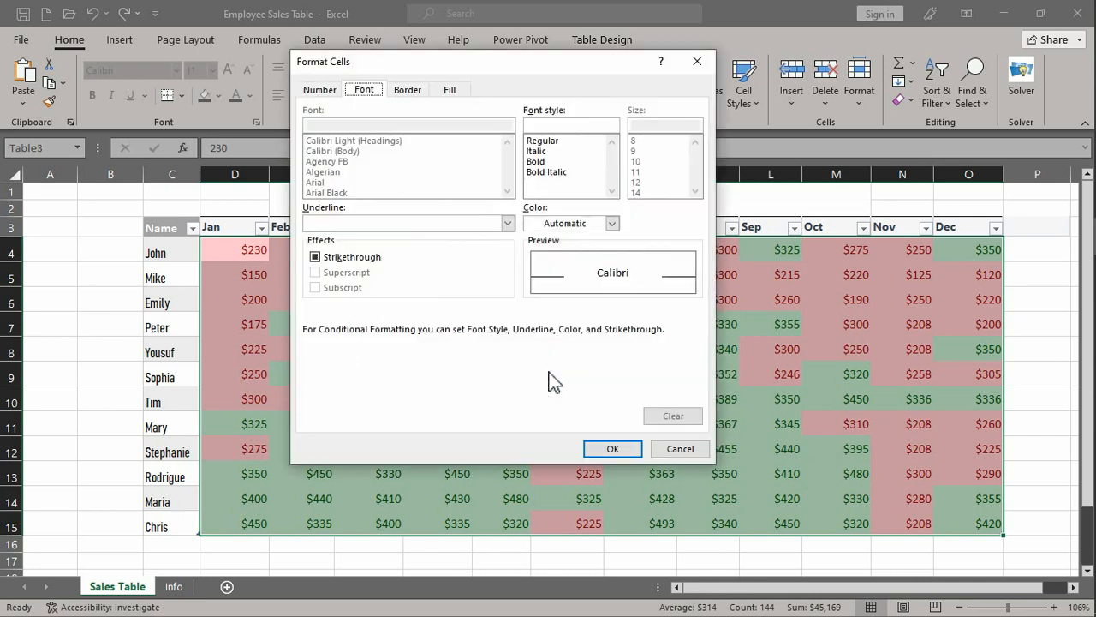
click(450, 90)
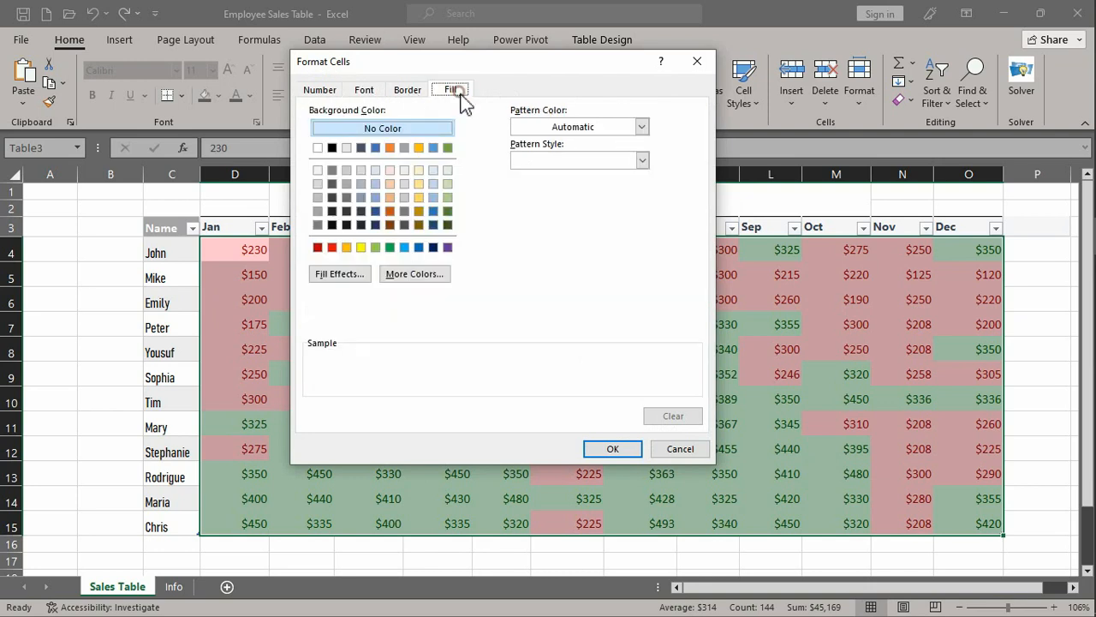
click(447, 184)
click(607, 448)
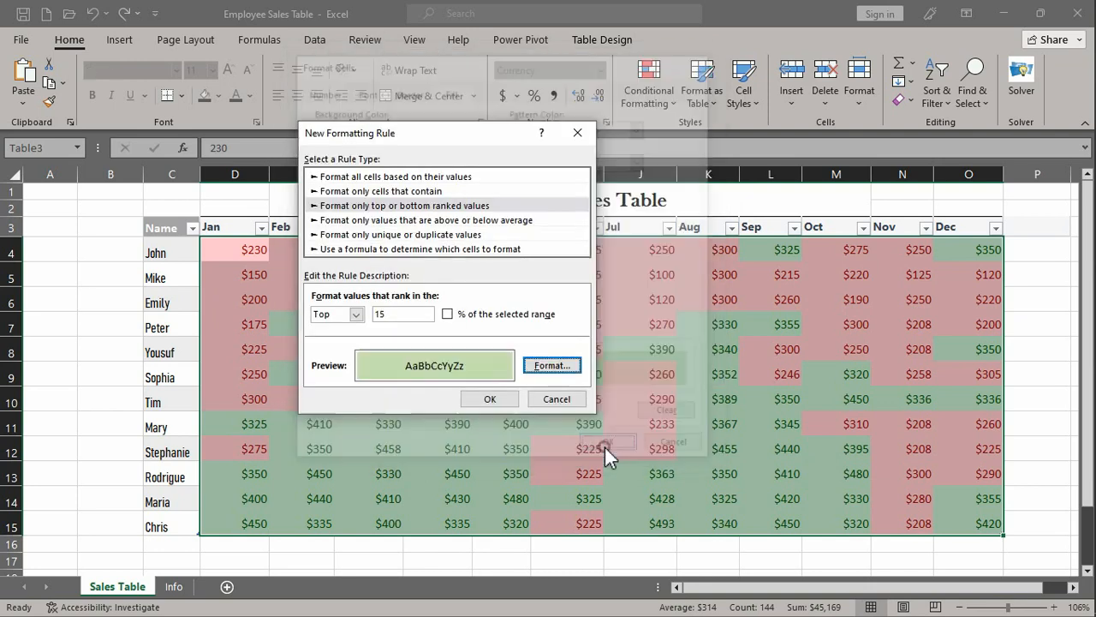
click(494, 399)
drag(369, 350, 443, 364)
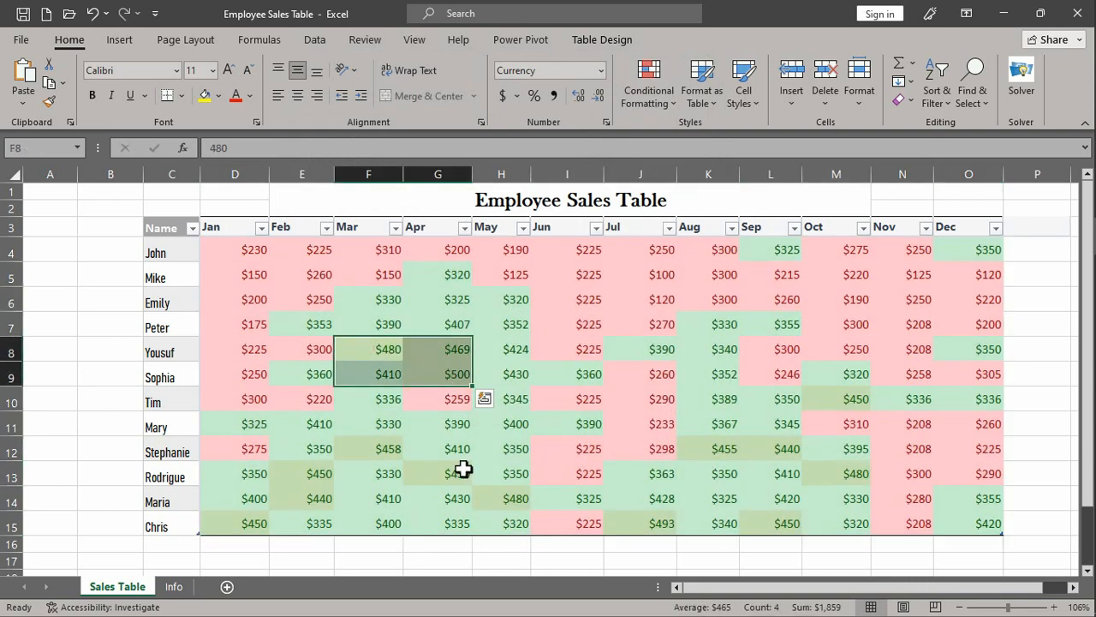
click(836, 399)
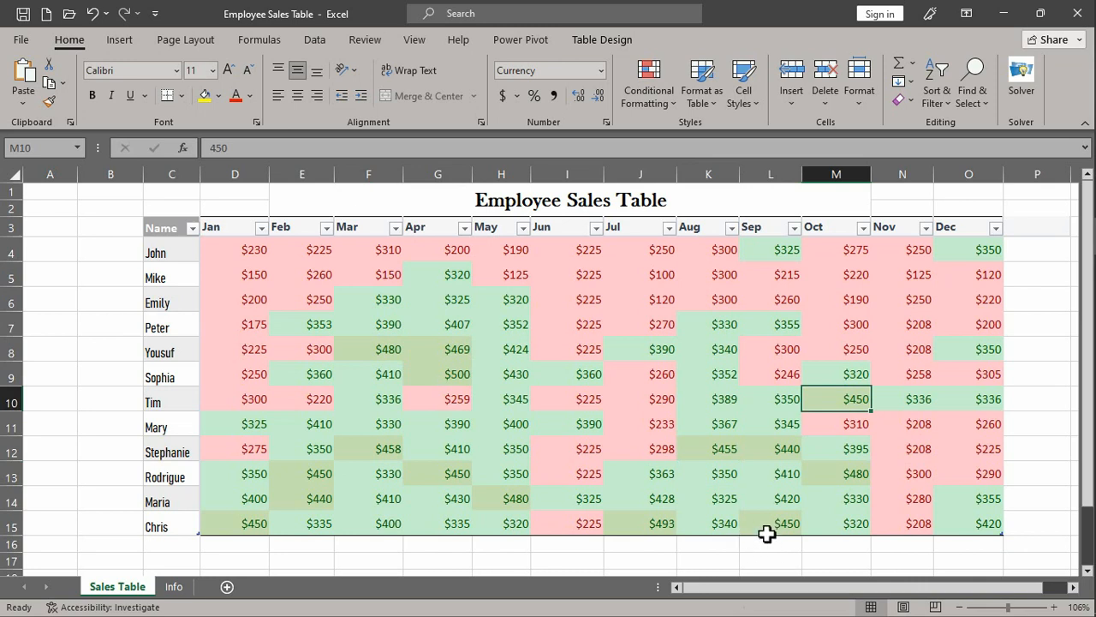
- Clear all conditional formatting rules from the entire sheet
click(644, 96)
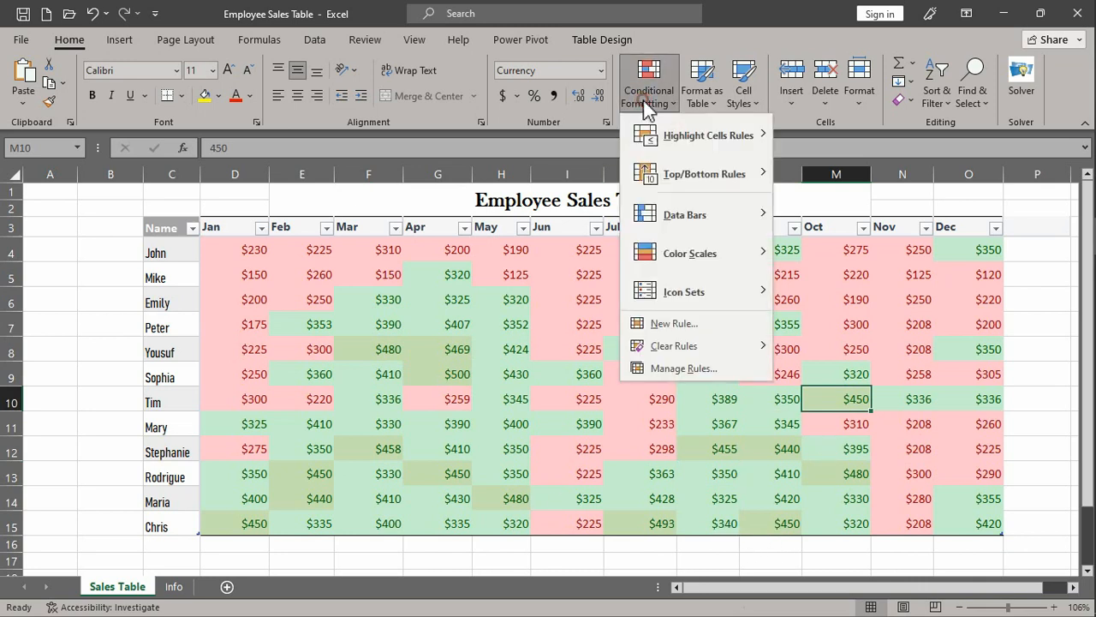
mouse_move(682, 358)
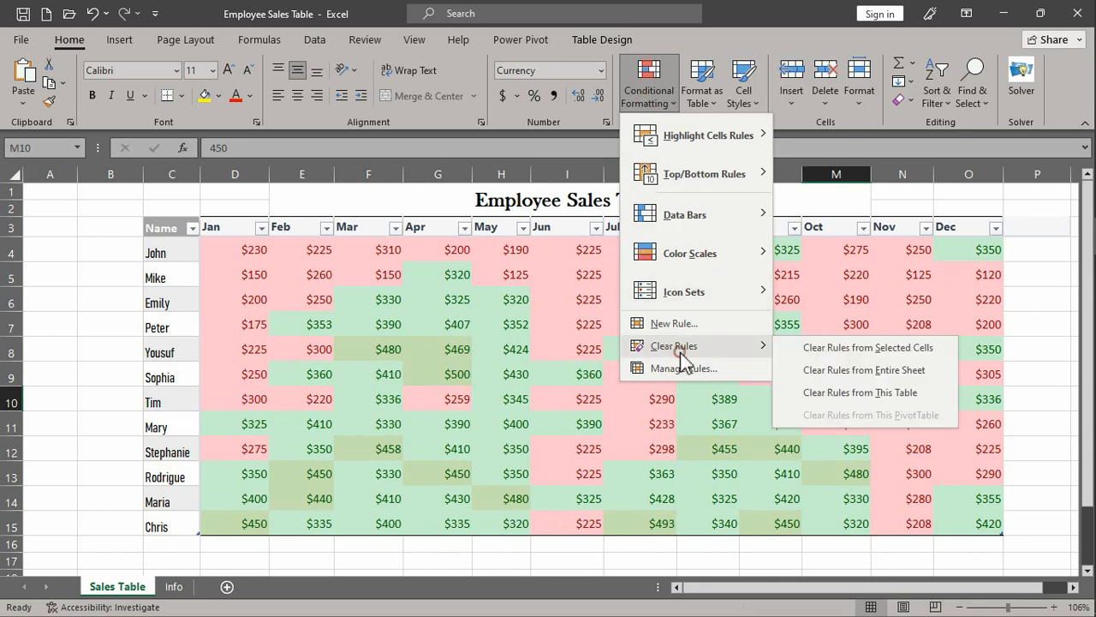
click(863, 371)
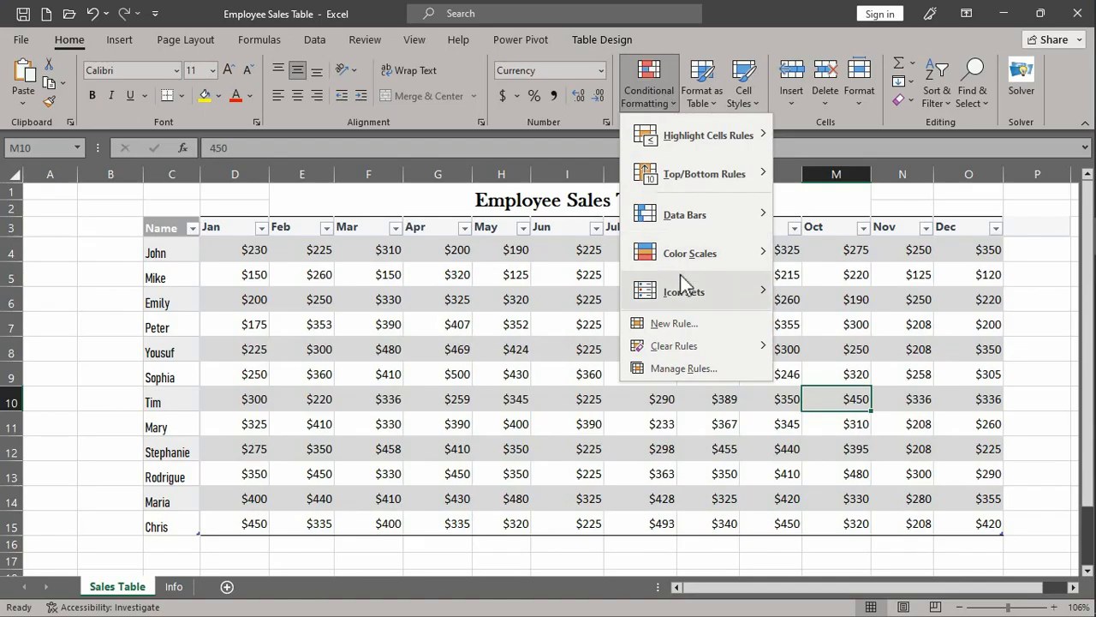
- Start a new rule on D4:O15 that formats all cells based on their values, using the Icon Sets format style
mouse_move(688, 292)
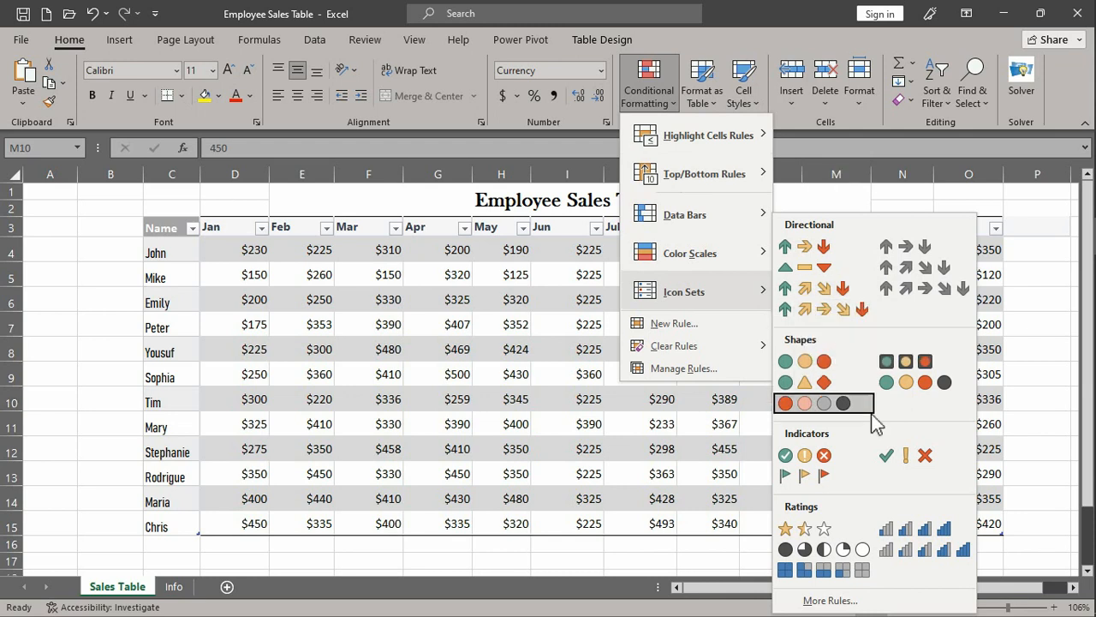
click(237, 248)
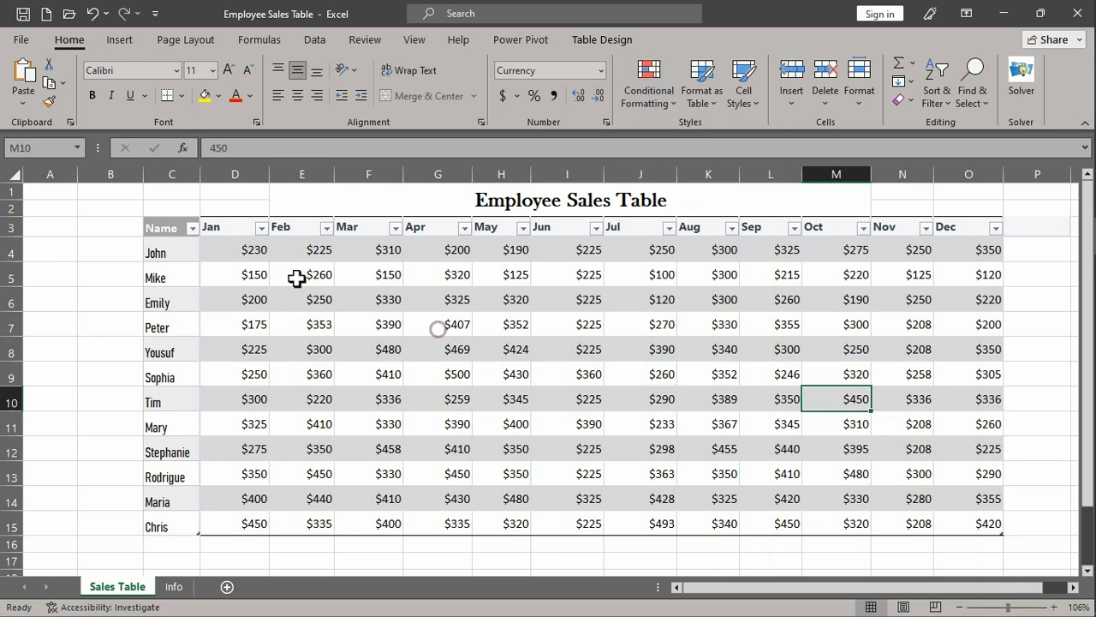
drag(250, 252, 969, 523)
click(646, 104)
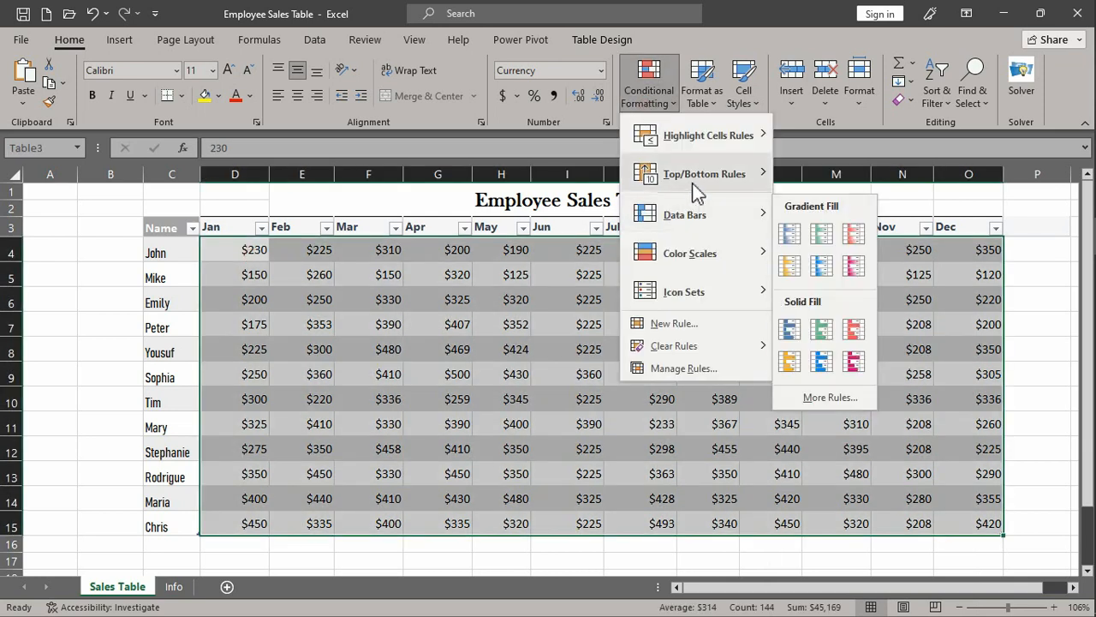
mouse_move(727, 295)
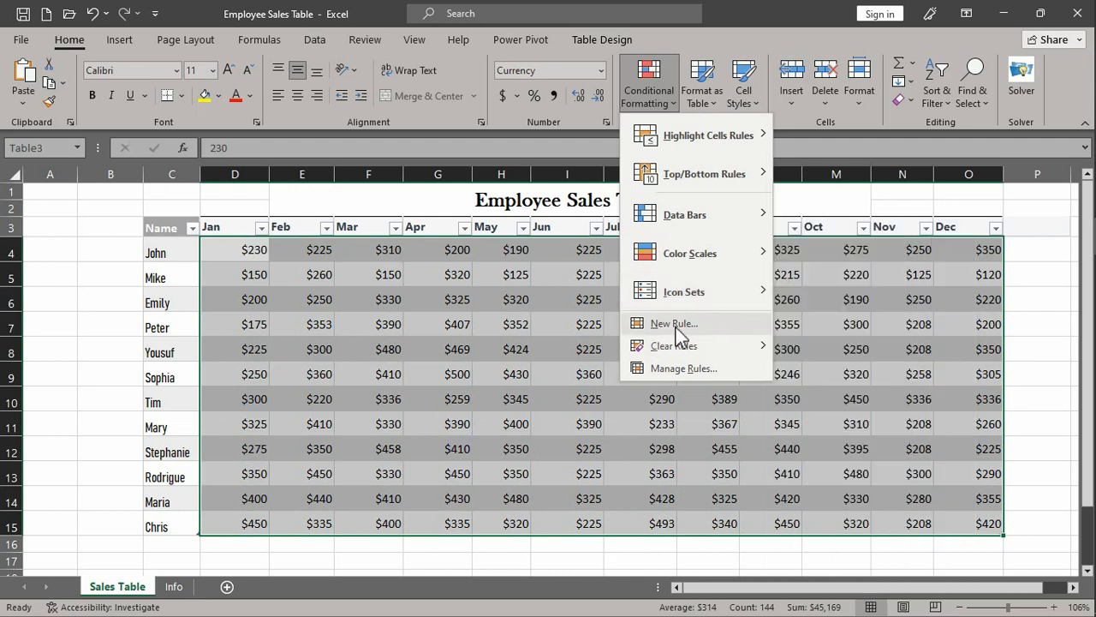
click(676, 325)
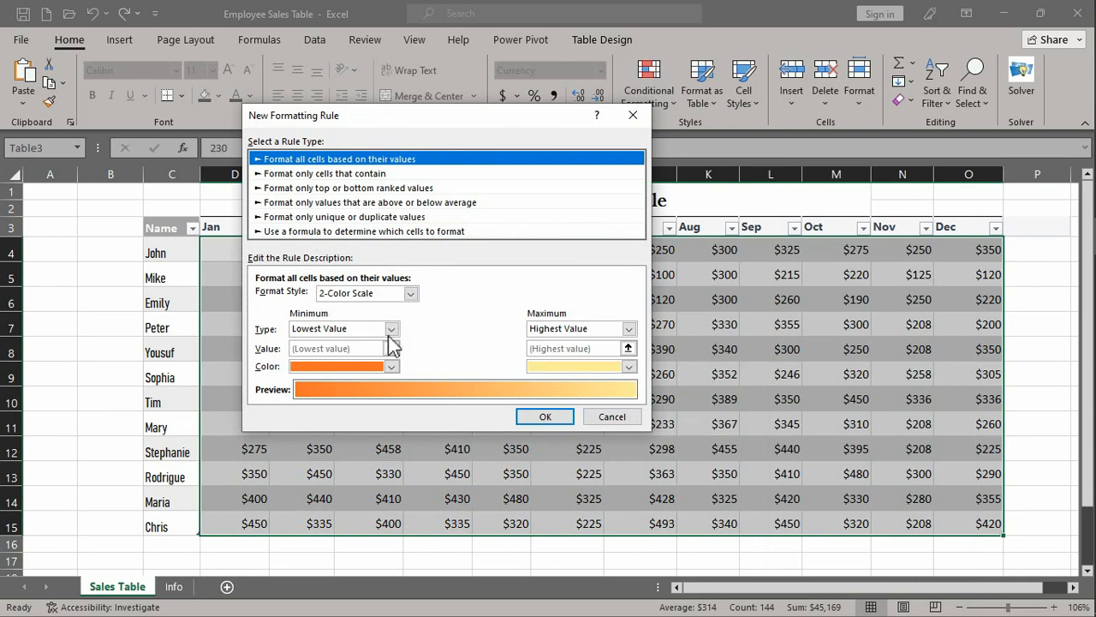
click(409, 296)
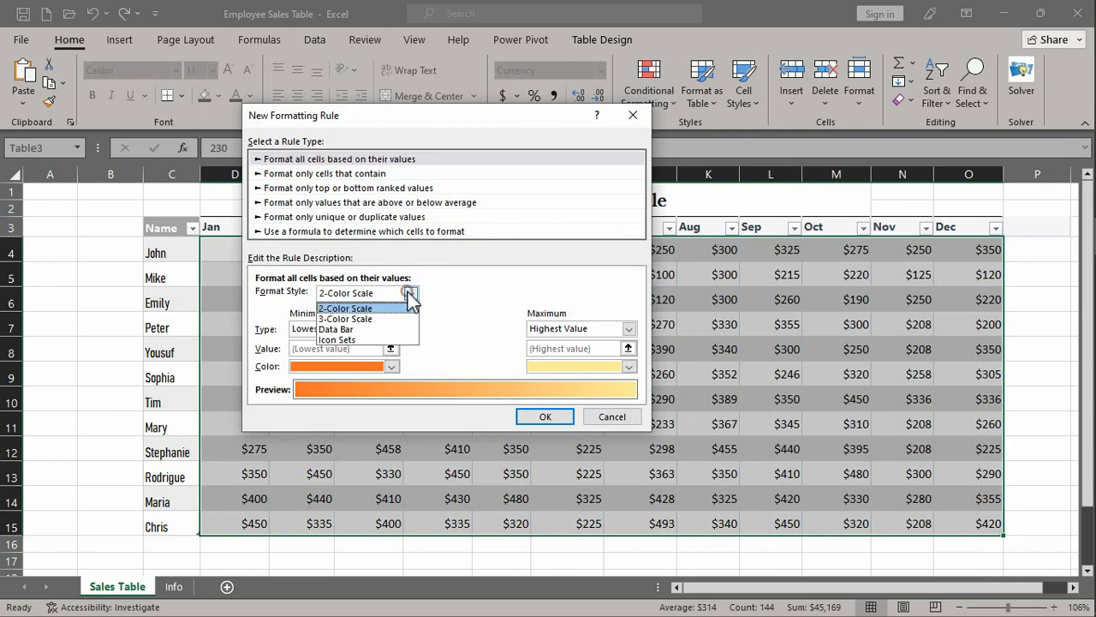
click(367, 340)
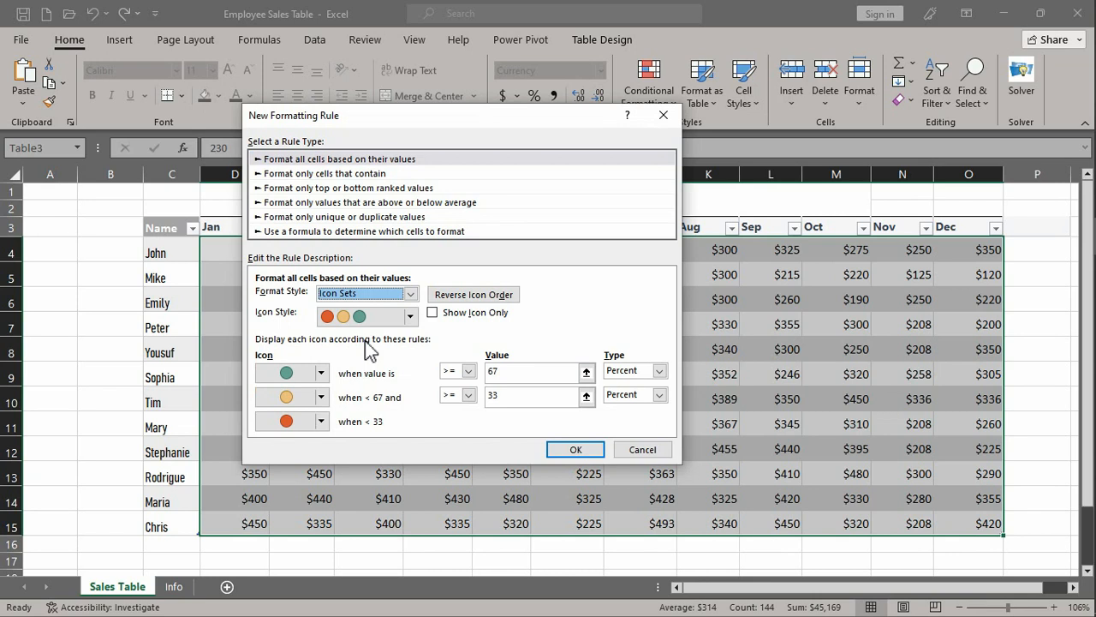
- Choose the 5 Quarters icon style for the new rule
drag(426, 115, 768, 154)
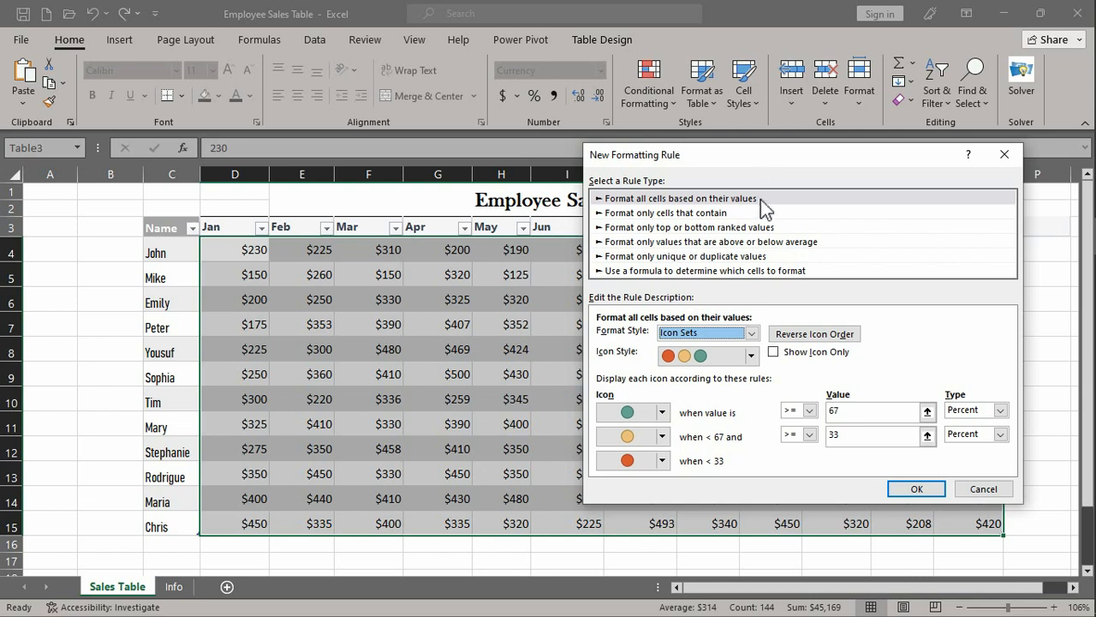
click(752, 355)
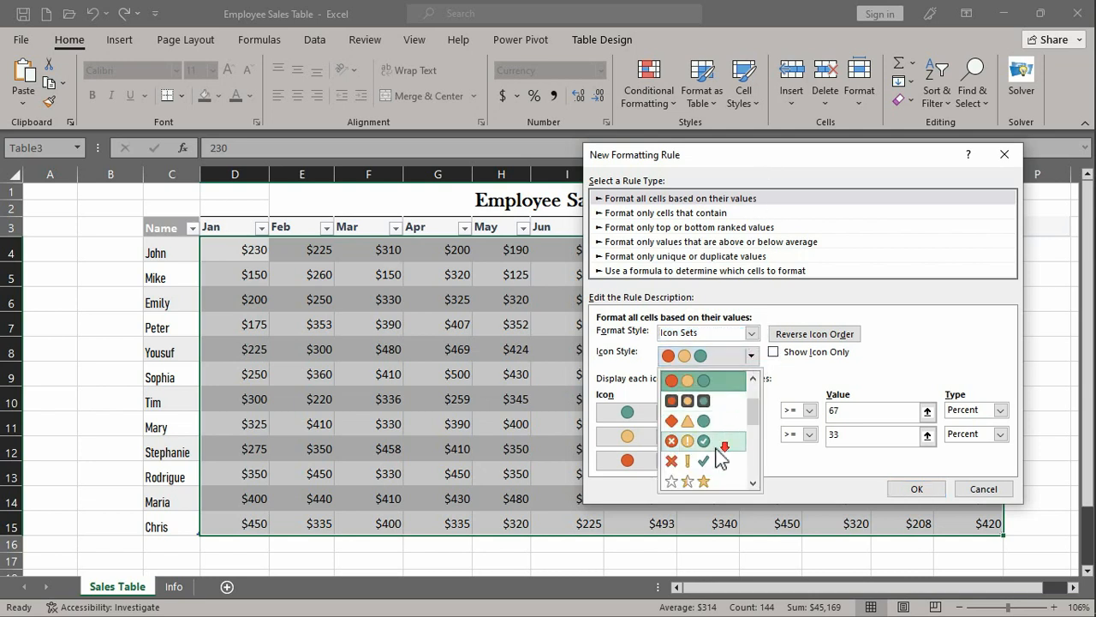
scroll(720, 458, down, 3)
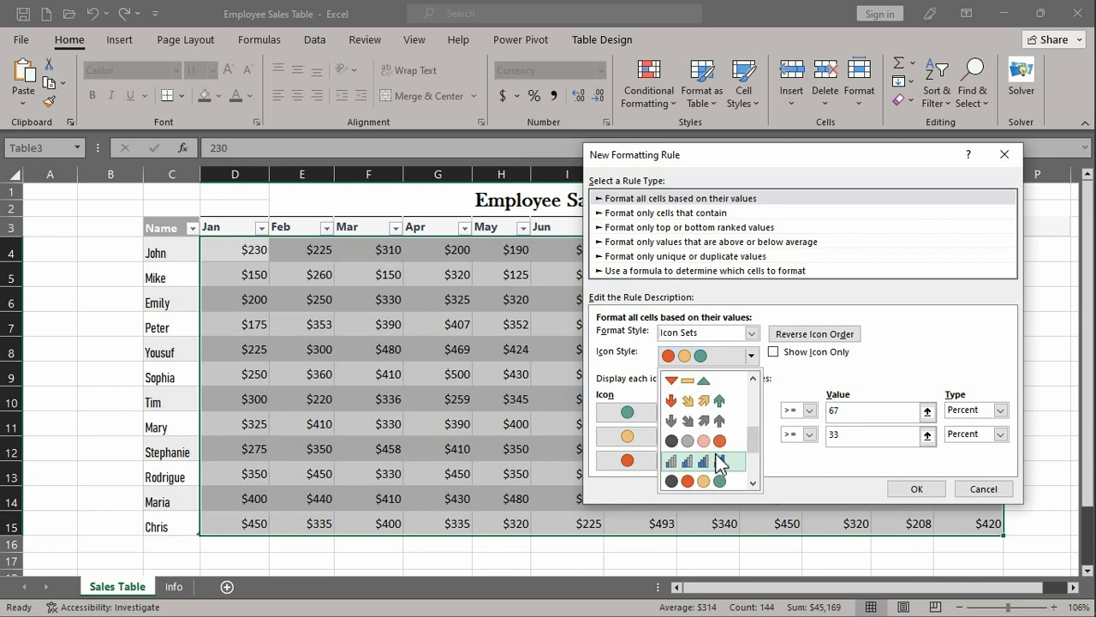
scroll(719, 461, down, 3)
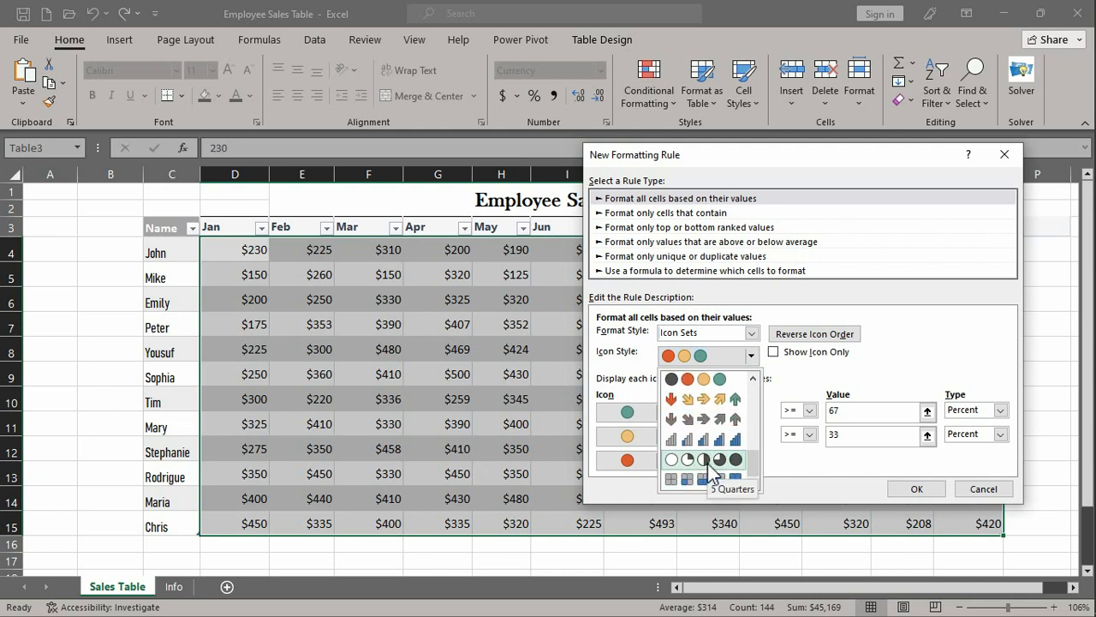
click(708, 463)
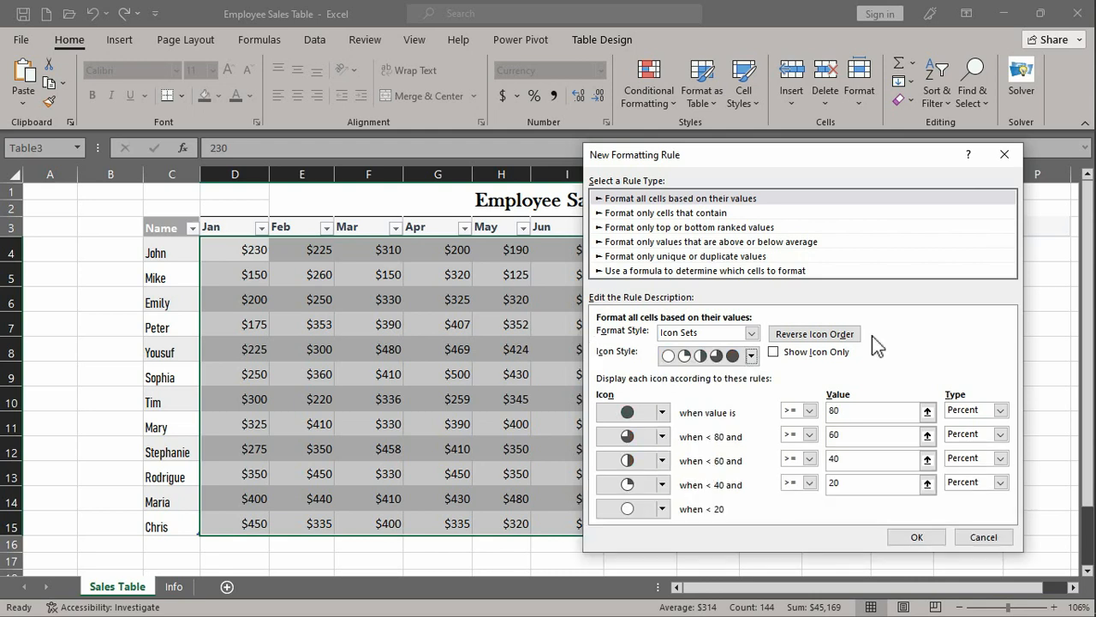
- Set the two highest icon thresholds to type Number, with values >= 450 and >= 400
click(1000, 410)
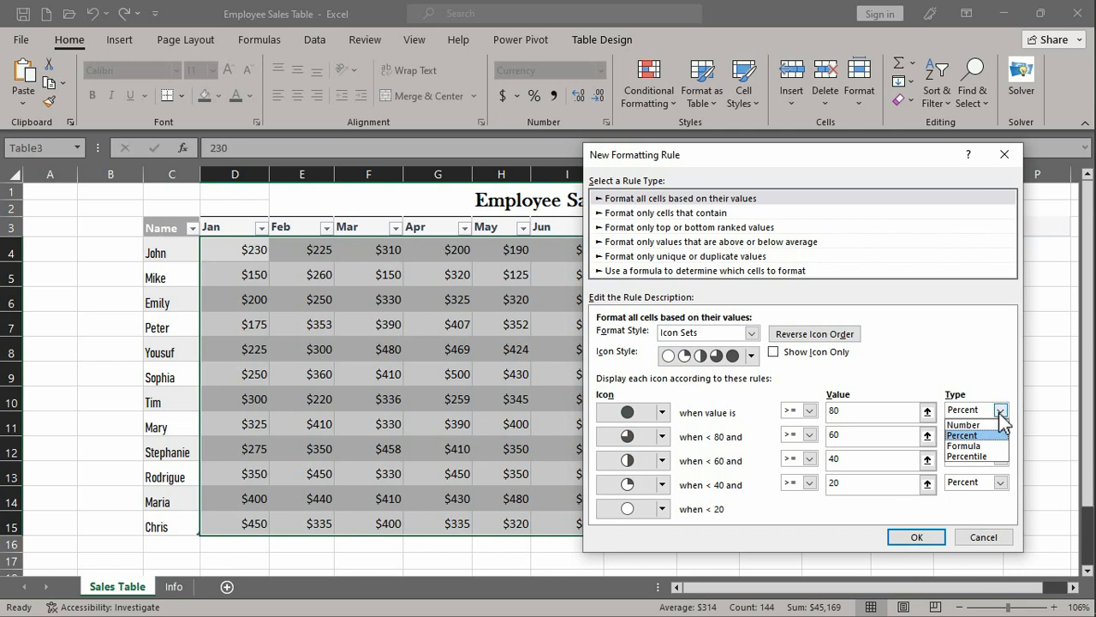
click(964, 425)
click(883, 412)
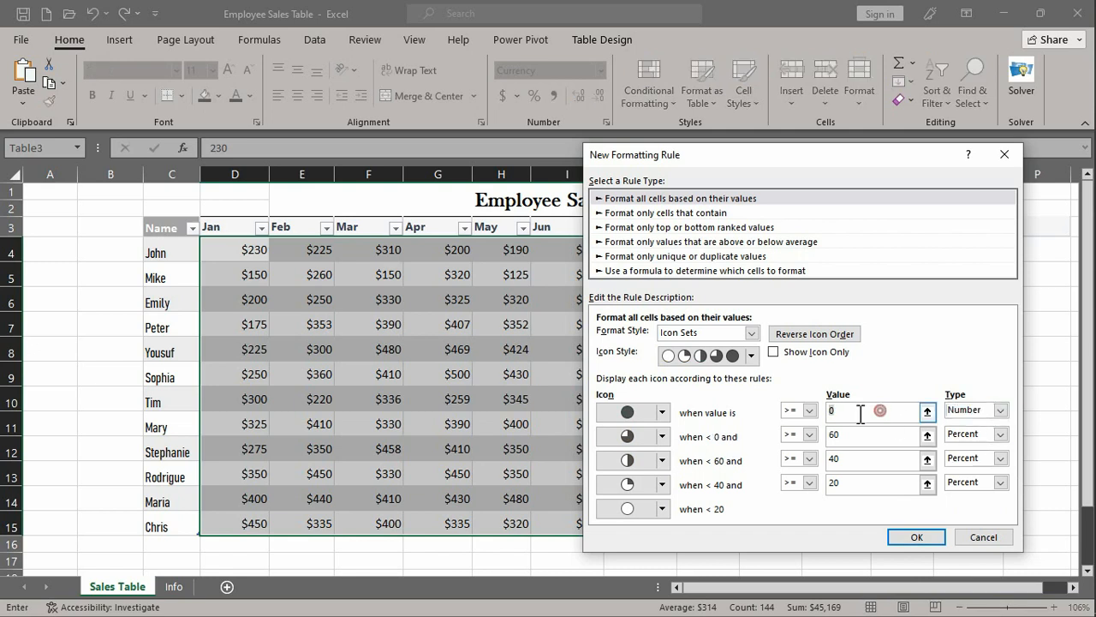
key(BackSpace)
text(450)
click(968, 437)
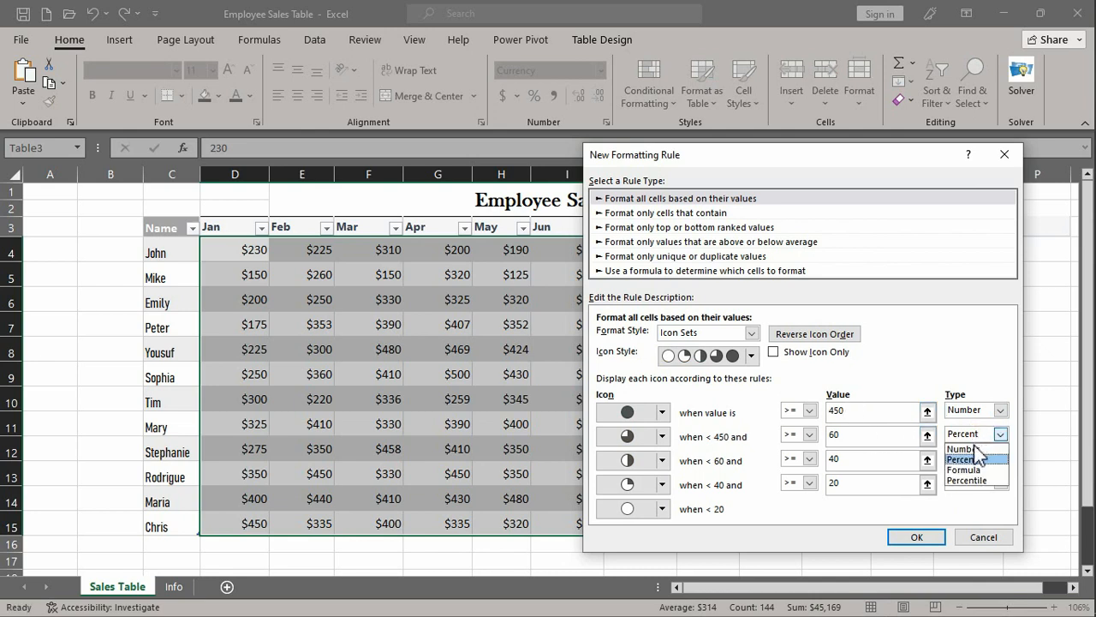
click(963, 448)
click(855, 435)
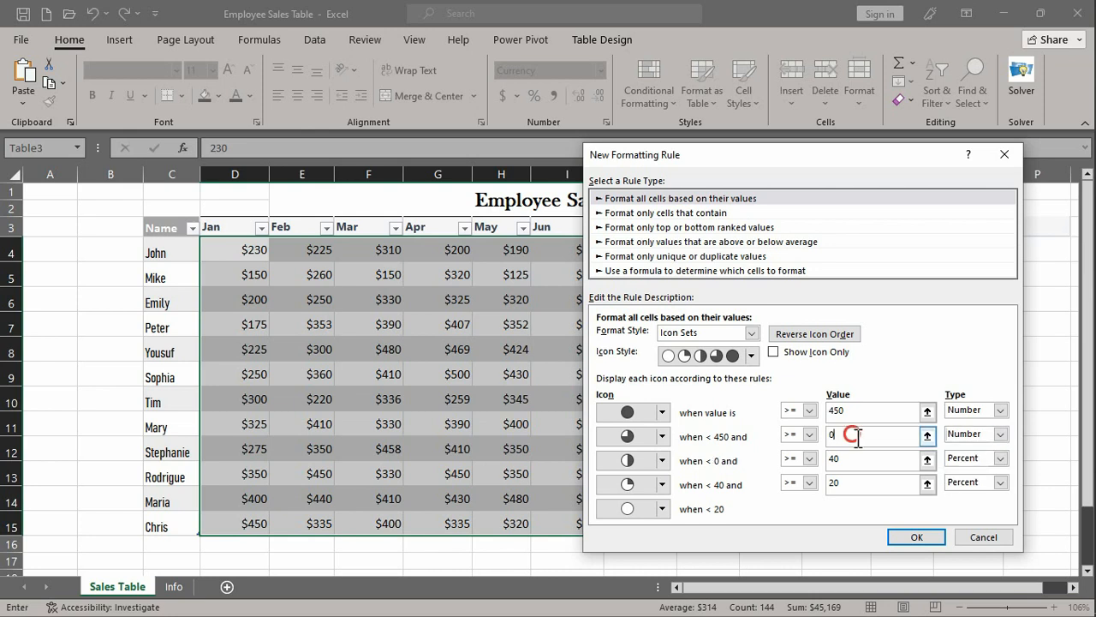
text(400)
- Set the two lower icon thresholds to type Number, with values >= 350 and >= 300, and apply the rule
click(1000, 458)
click(975, 476)
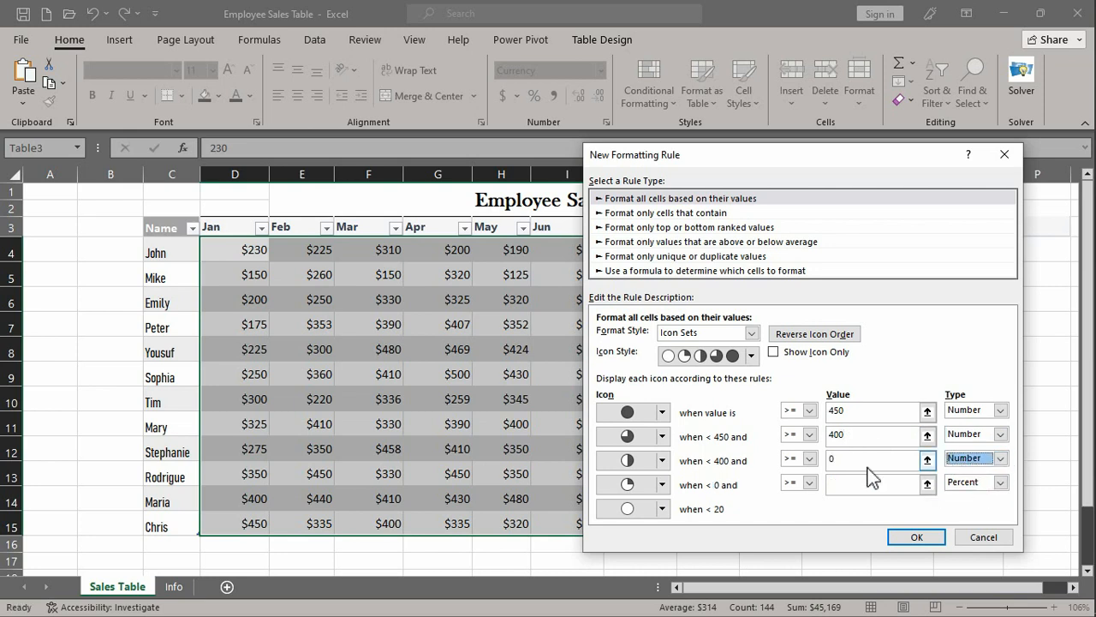
key(BackSpace)
text(350)
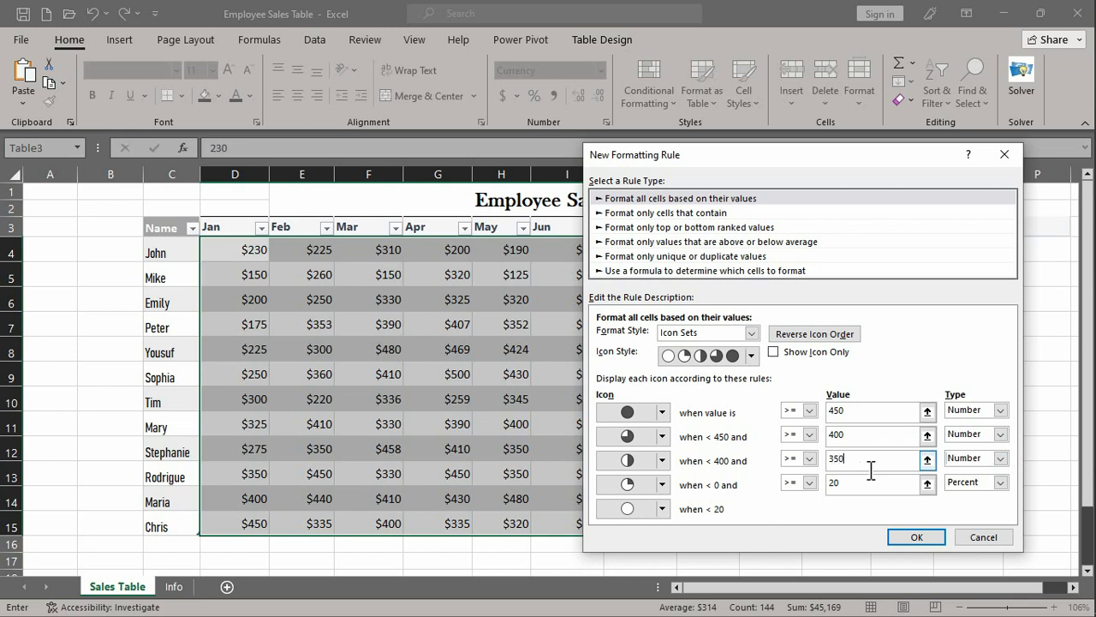
click(1000, 482)
click(968, 497)
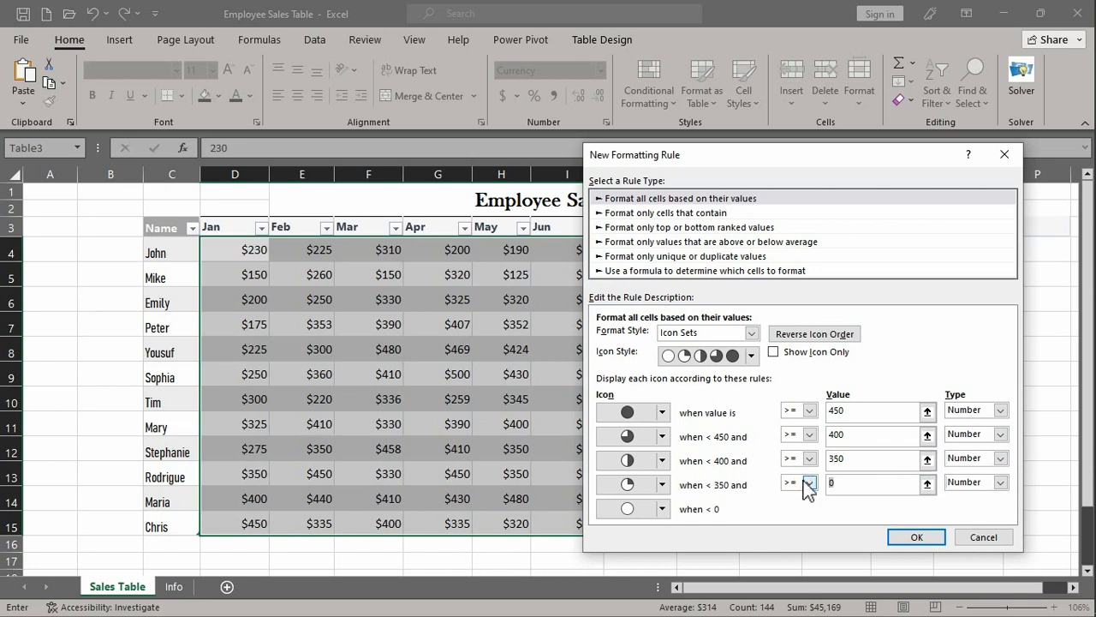
text(300)
click(904, 542)
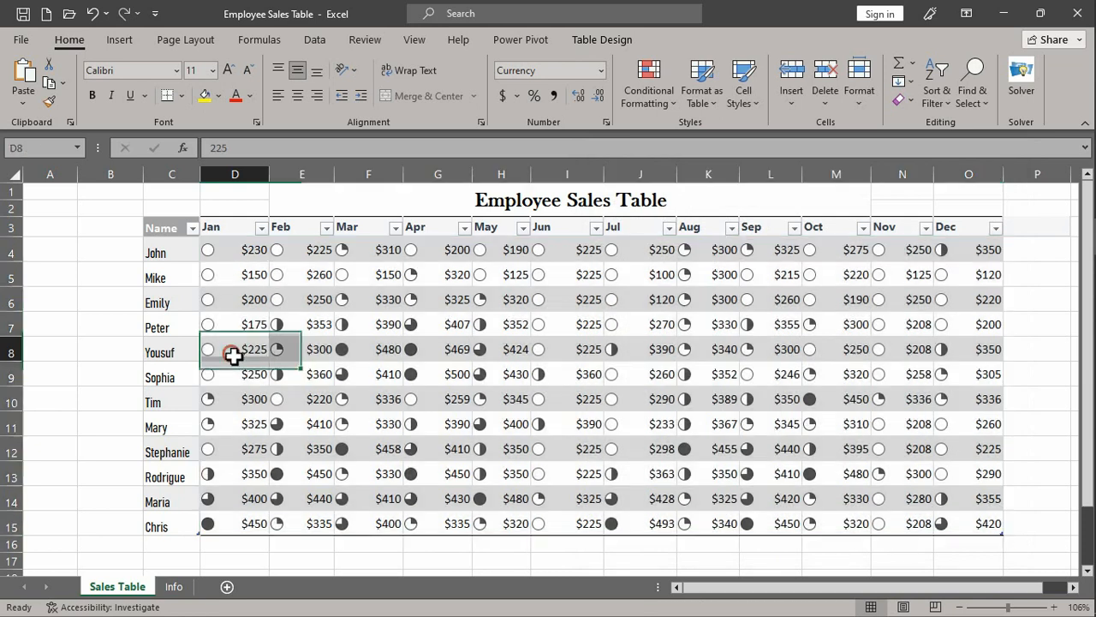
- Examine the quarter icons across the monthly sales in rows 8 and 14 of the table
click(233, 353)
drag(246, 351, 770, 350)
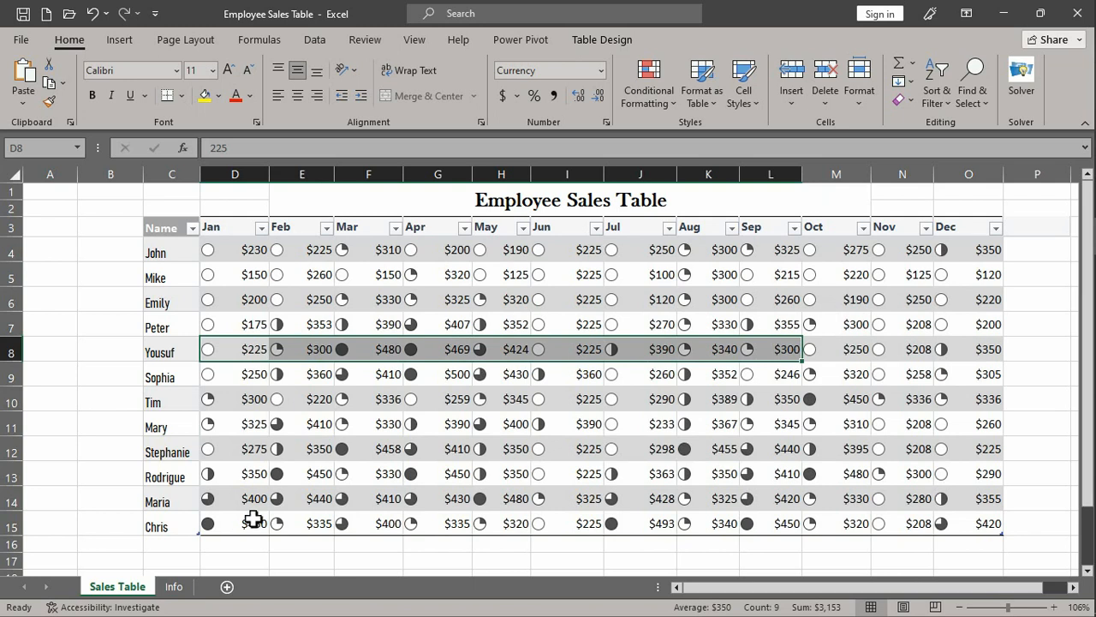
drag(233, 501, 965, 503)
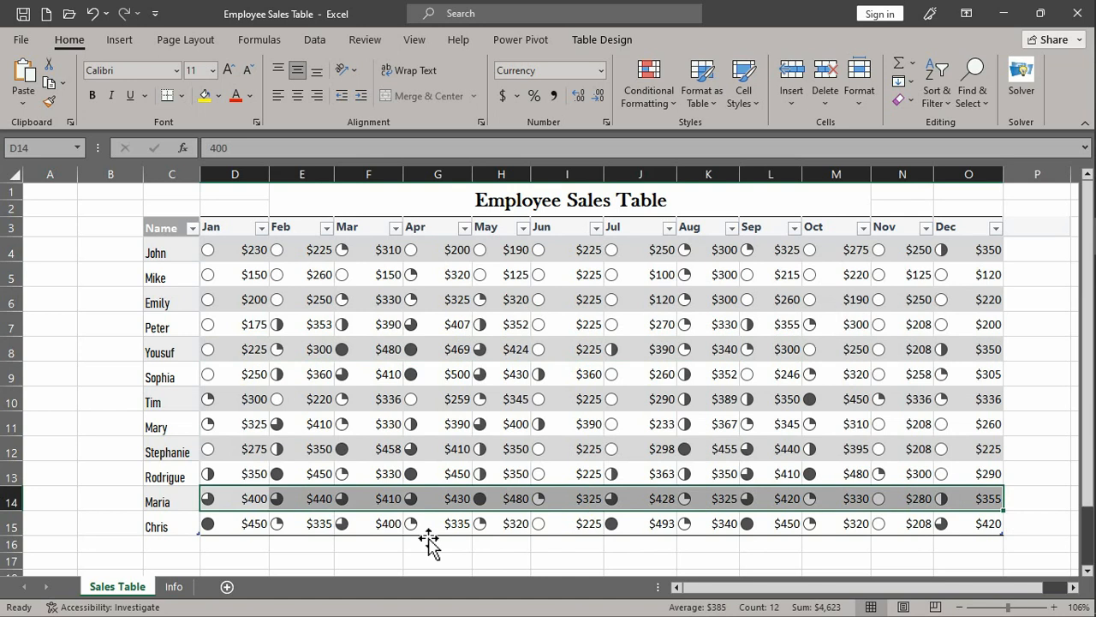
click(242, 536)
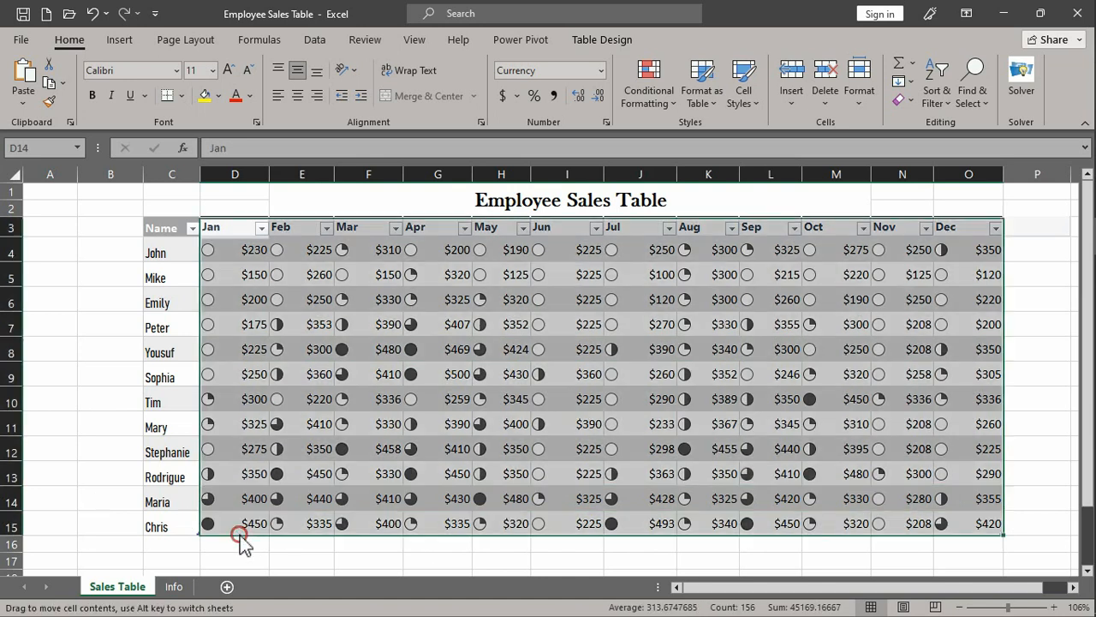